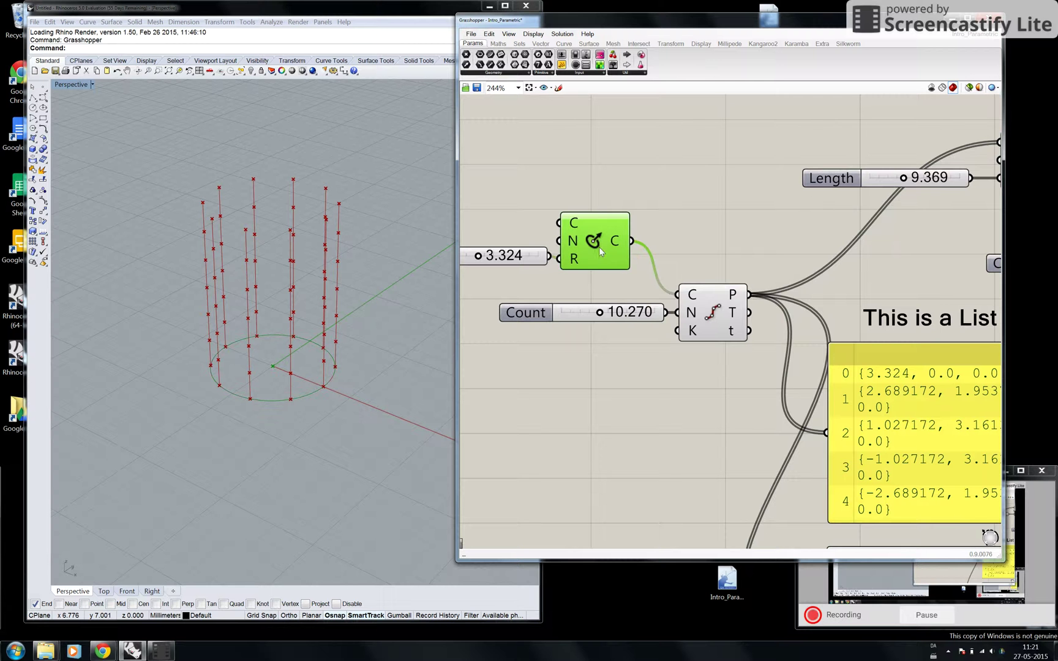
Set the circle's Radius slider to 4.102 and the Count slider dividing the circle to 7.415.
right_click_drag(535, 272, 589, 276)
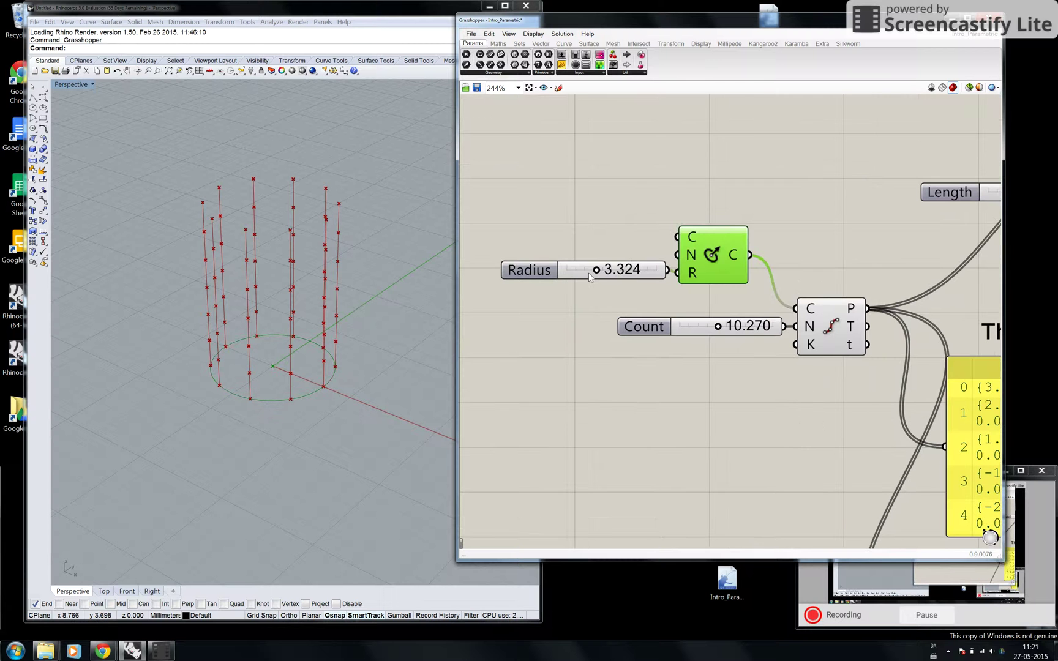
left_click_drag(587, 274, 594, 274)
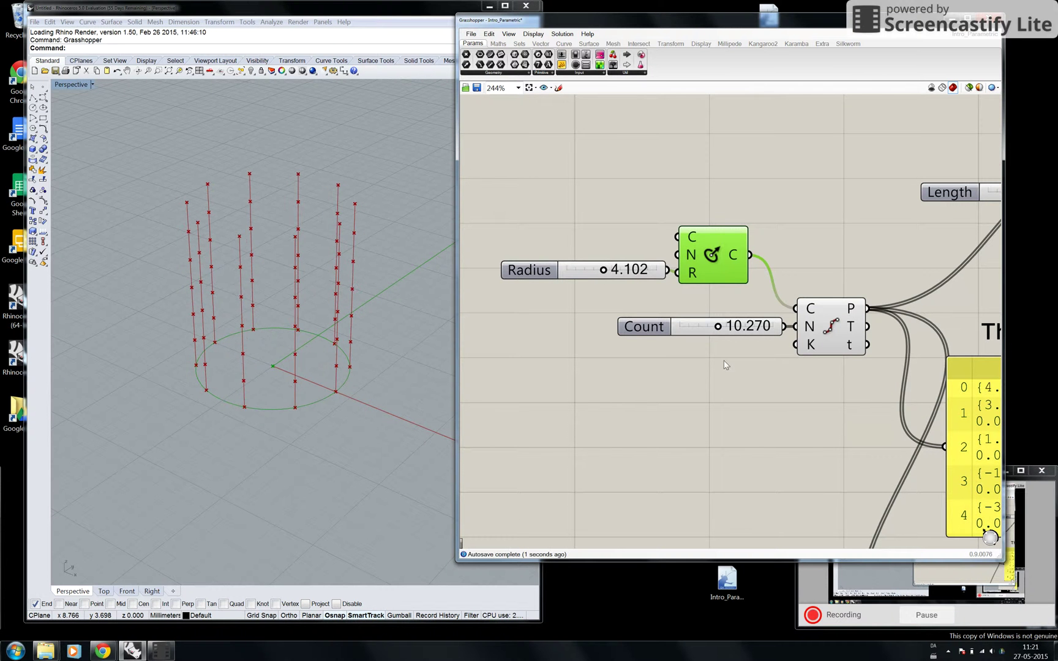
right_click_drag(750, 413, 678, 384)
mouse_move(633, 304)
left_mouse_down()
mouse_move(609, 307)
mouse_move(673, 302)
mouse_move(615, 308)
left_mouse_up()
Check the circle division's output in the list panel and set the Length slider to 7.961.
right_click_drag(756, 376, 529, 348)
scroll(608, 321, "down", 1)
left_click(542, 238)
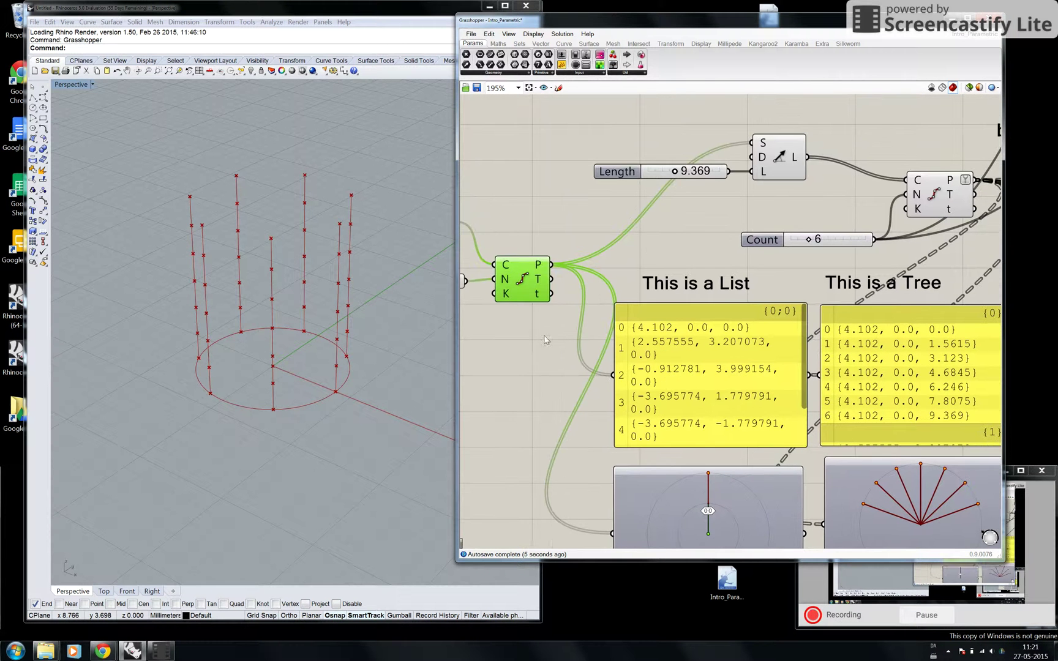
left_click_drag(801, 346, 803, 395)
right_click_drag(660, 268, 655, 290)
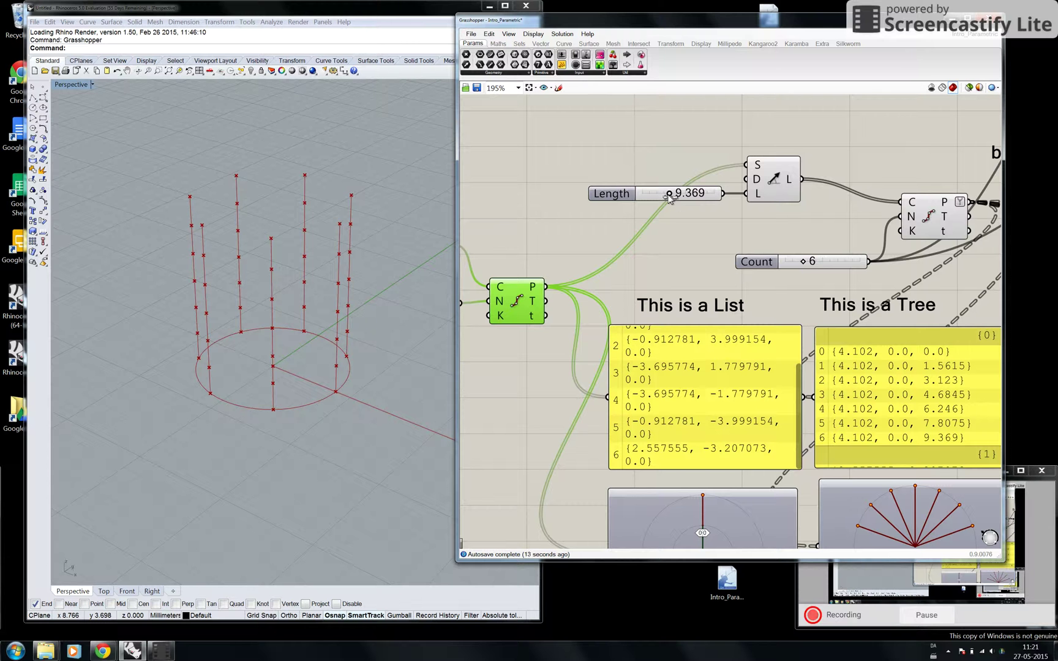
mouse_move(669, 193)
left_mouse_down()
mouse_move(688, 199)
mouse_move(653, 202)
mouse_move(686, 202)
mouse_move(664, 202)
left_mouse_up()
Shift the lines' Divide Curve component closer to the line component and move its Count slider of 6 above them.
right_click_drag(749, 250, 637, 278)
right_click_drag(794, 261, 733, 264)
left_click_drag(734, 265, 716, 252)
left_click_drag(659, 291, 683, 147)
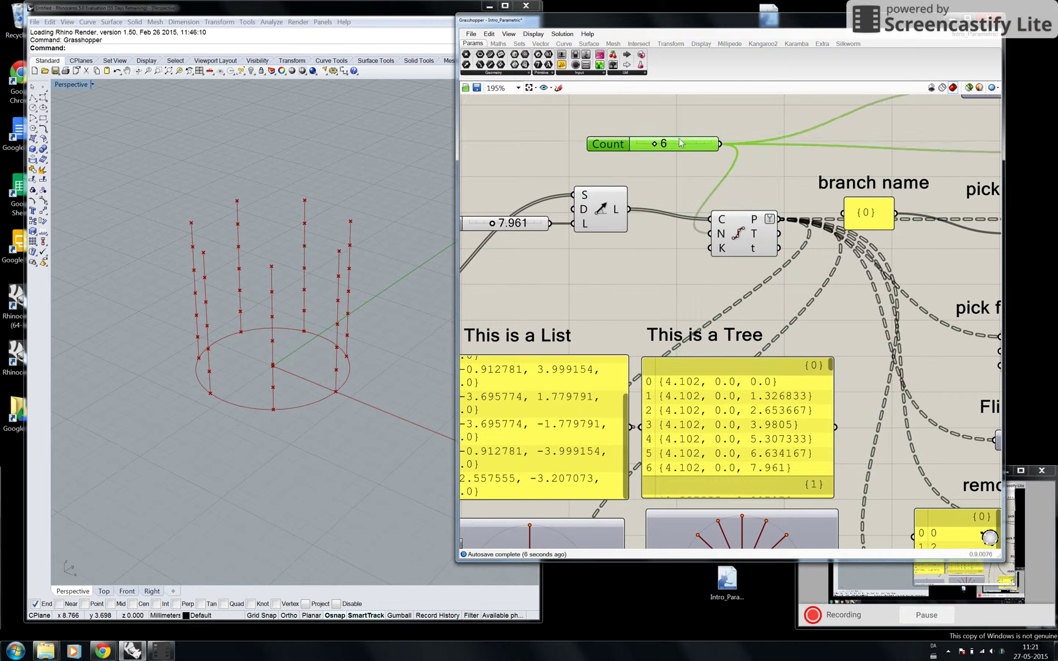
Move the "This is a Tree" label and panel slightly away from the list panel and browse the tree's last branches.
right_click_drag(822, 303, 774, 274)
left_click_drag(701, 332, 717, 311)
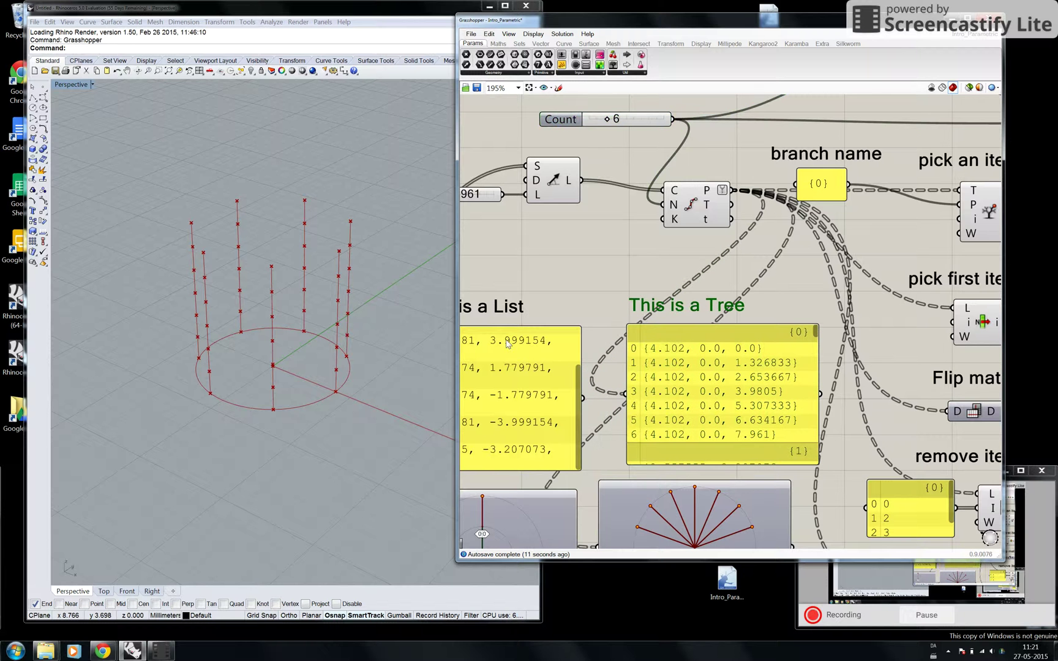
right_click_drag(611, 310, 659, 281)
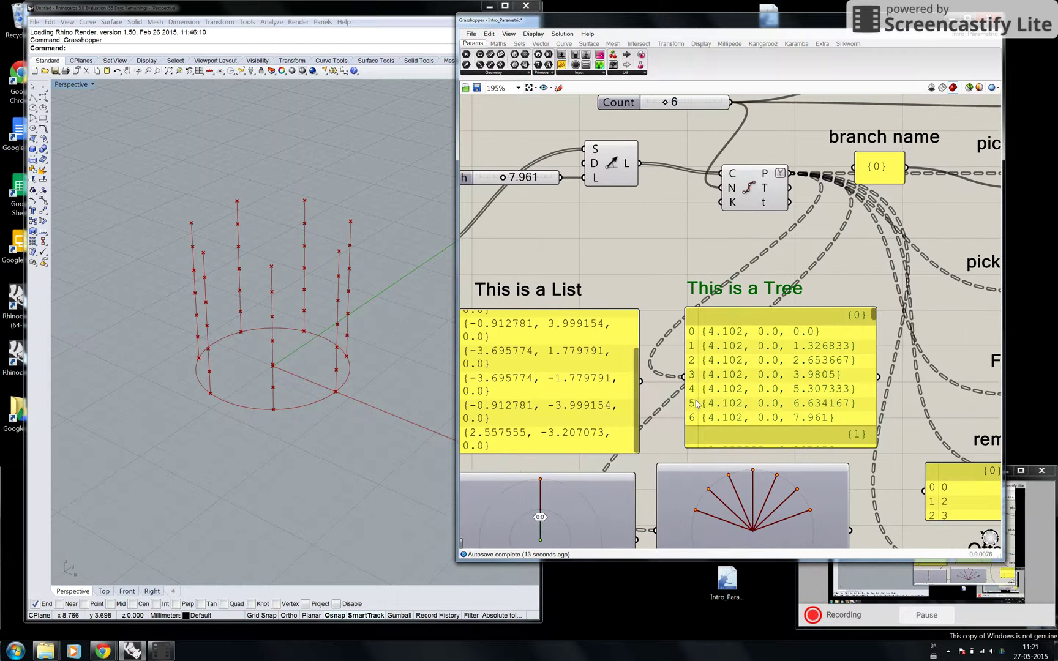
right_click_drag(868, 317, 851, 261)
left_click_drag(856, 261, 865, 392)
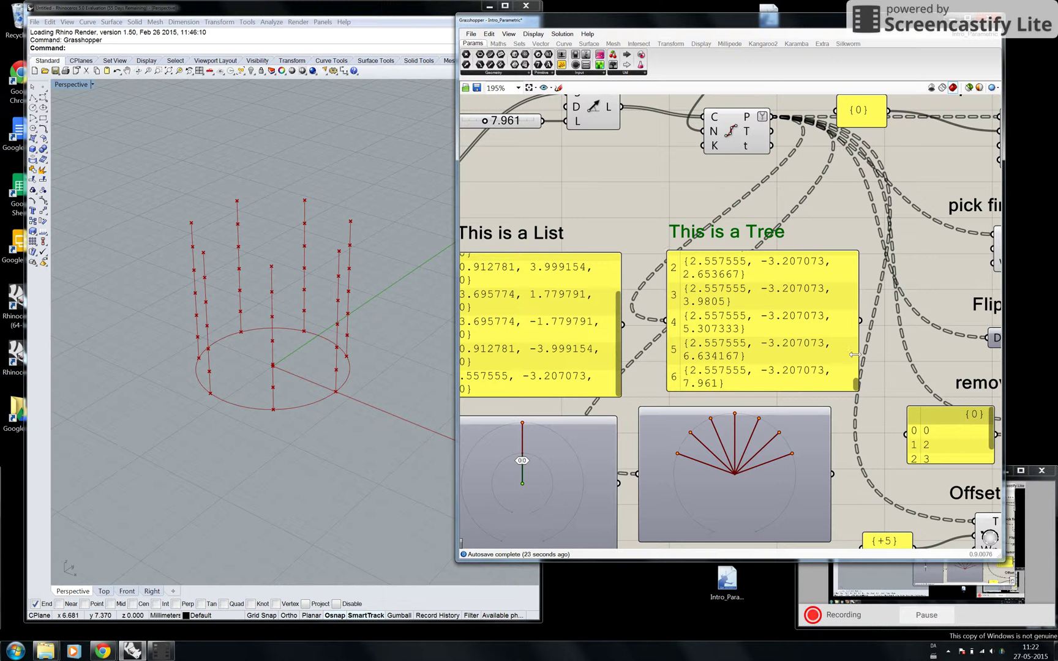
scroll(856, 386, "down", 5)
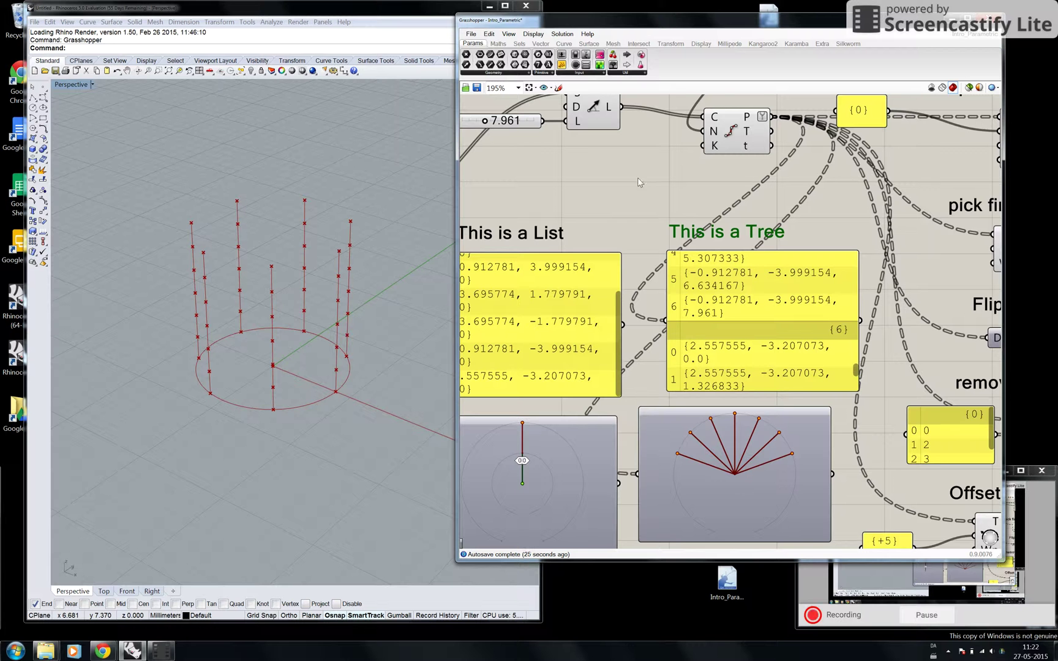
Set the Length slider to 9.369 and the Count slider dividing the circle to 13.569.
mouse_move(638, 182)
right_mouse_down()
mouse_move(693, 187)
mouse_move(649, 177)
right_mouse_up()
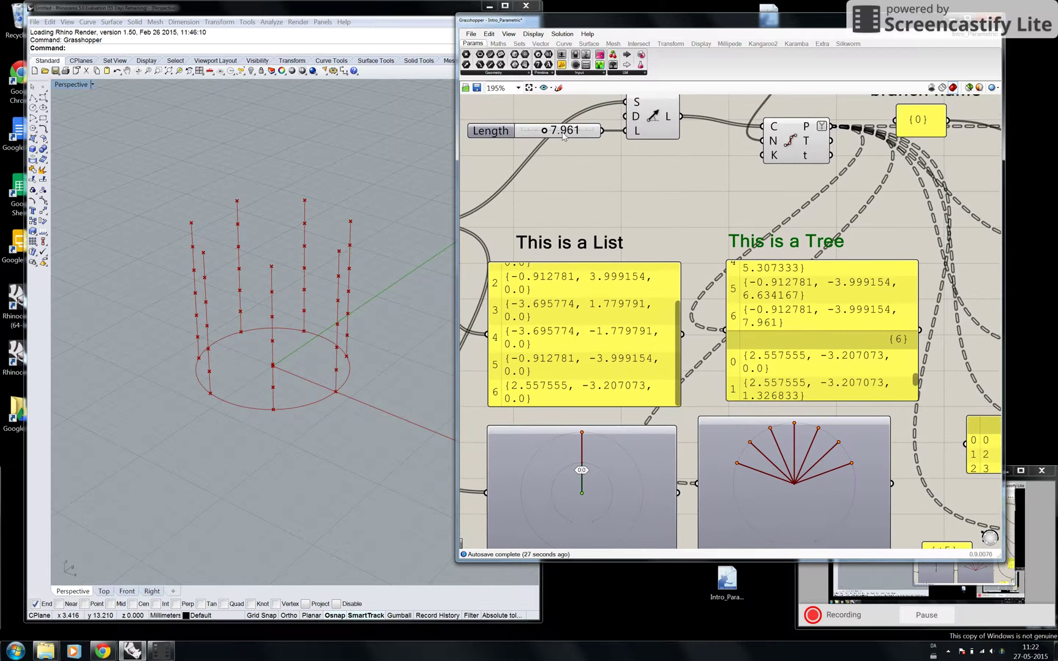
left_click_drag(544, 131, 557, 172)
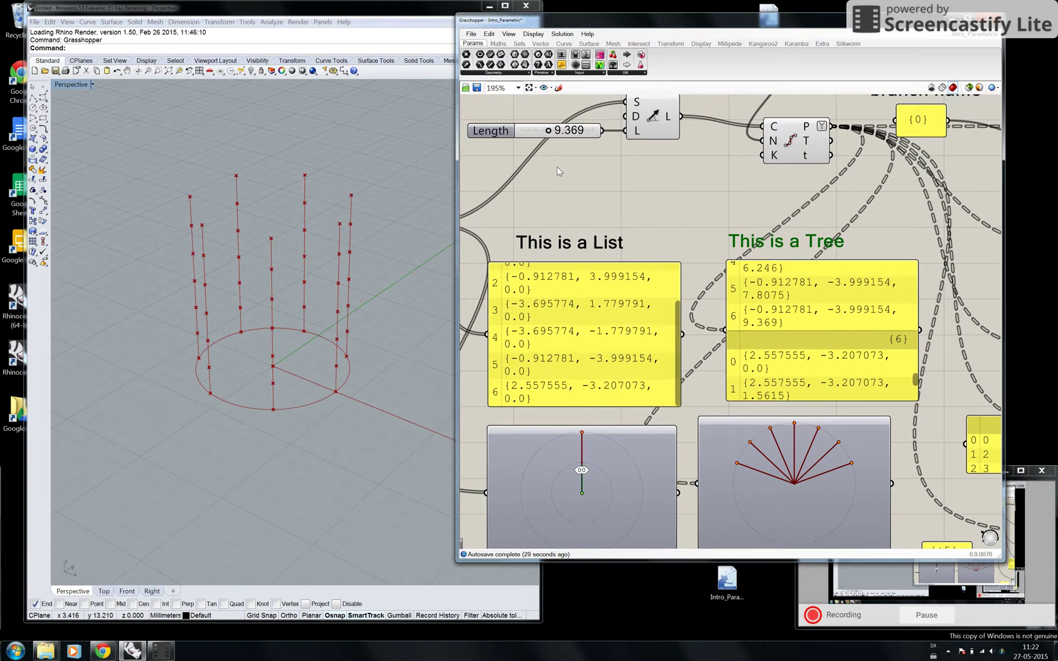
right_click_drag(556, 172, 811, 194)
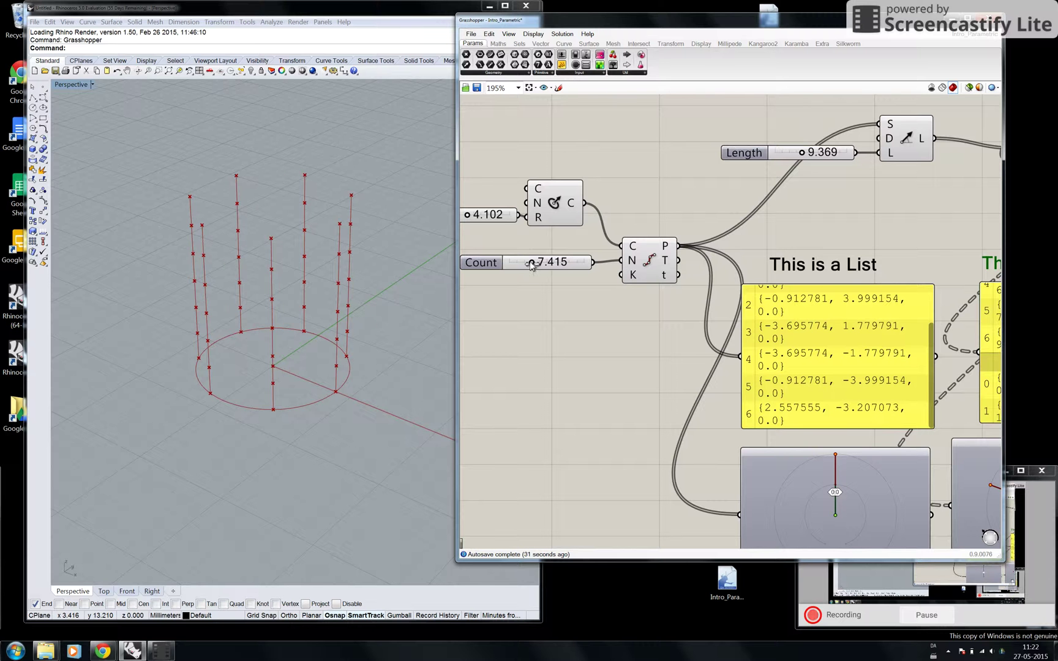
left_click_drag(531, 265, 562, 263)
Compare the list panel, the tree panel and the branch diagram, and look over the tree operation examples.
right_click_drag(780, 375, 548, 303)
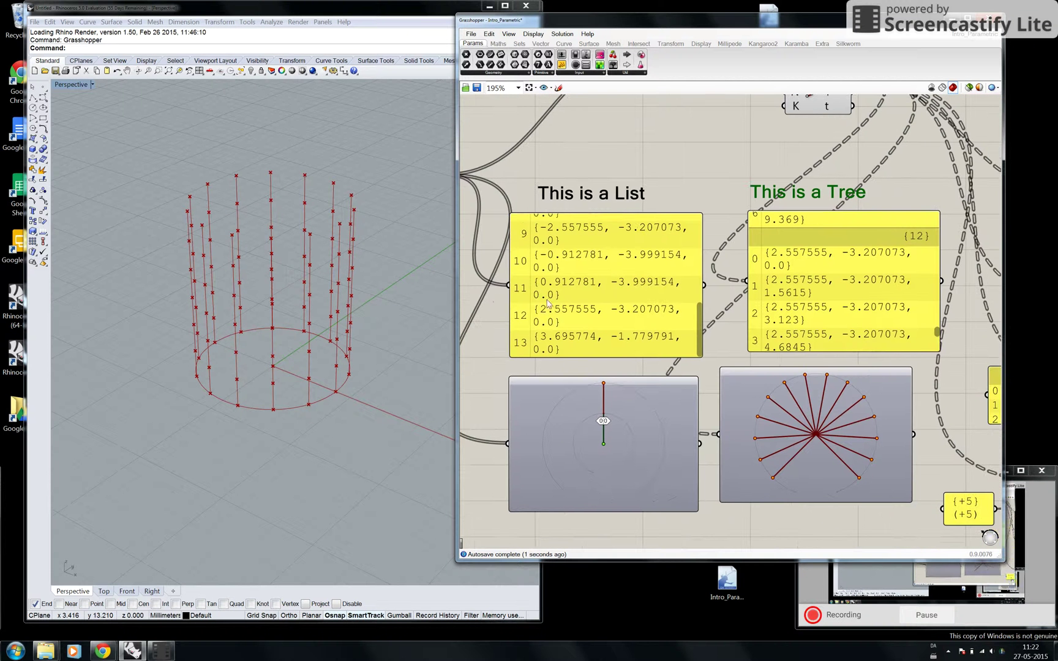
scroll(936, 333, "up", 6)
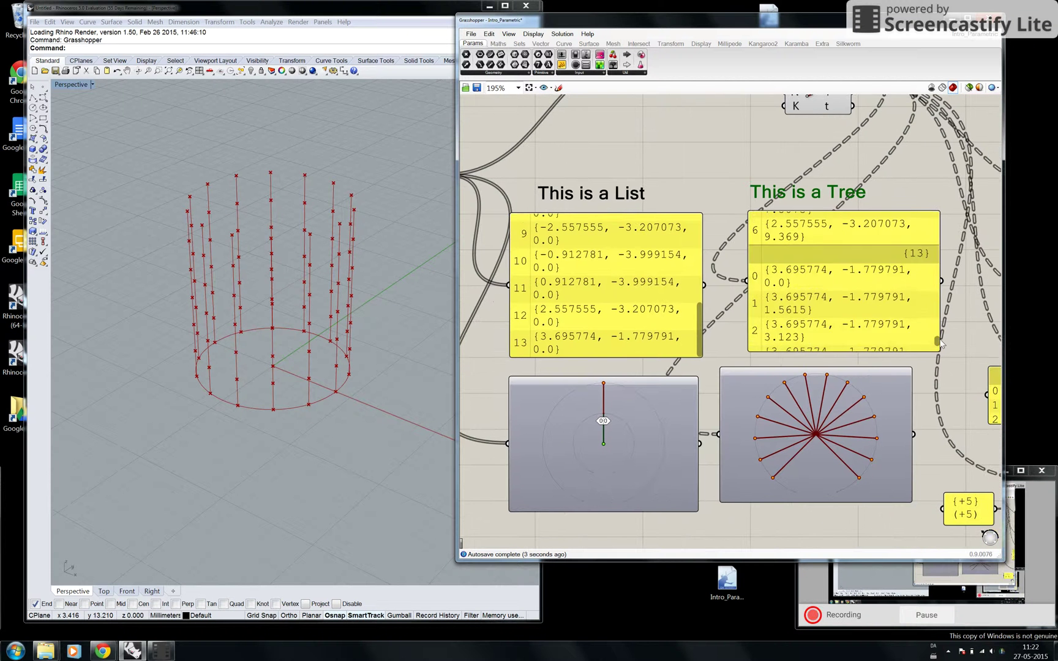
right_click_drag(909, 375, 717, 320)
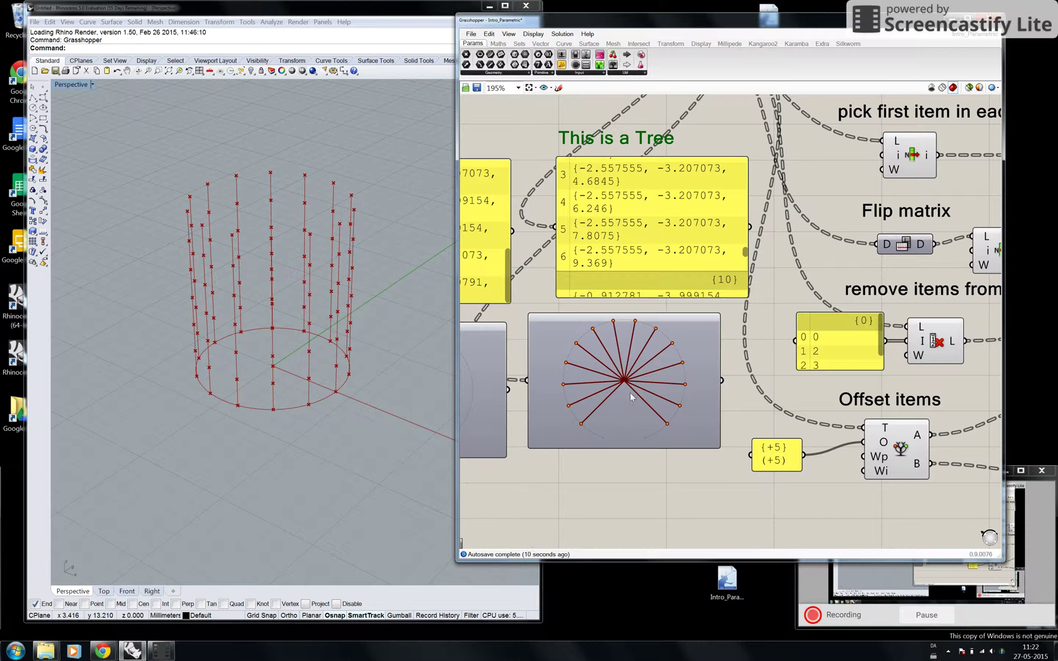
right_click_drag(603, 350, 682, 352)
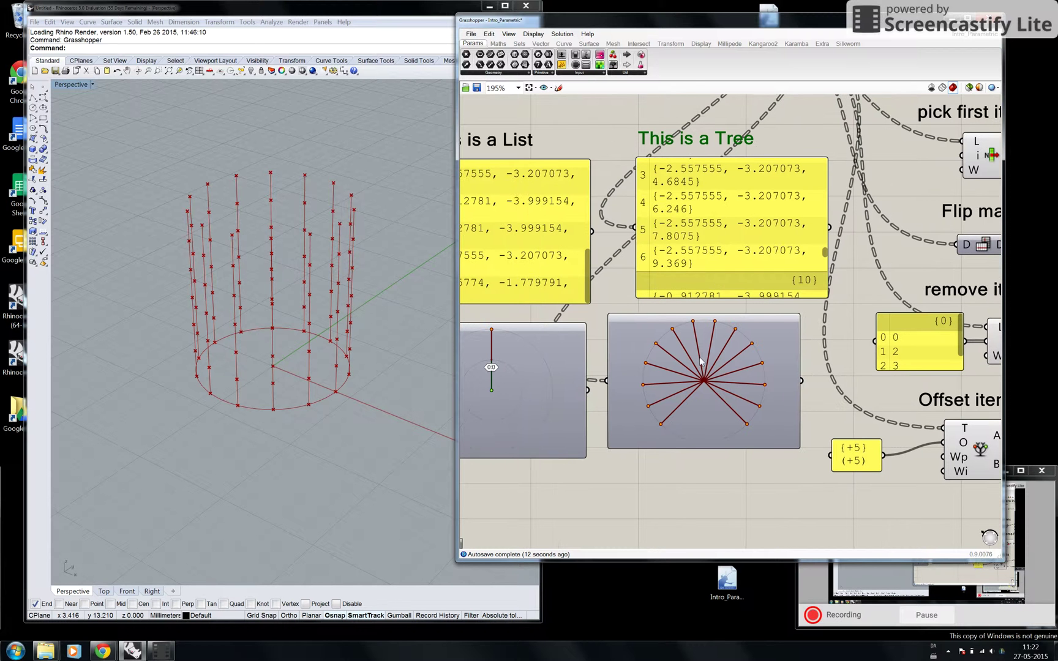
left_click_drag(824, 257, 830, 283)
right_click_drag(642, 274, 918, 356)
scroll(919, 356, "down", 2)
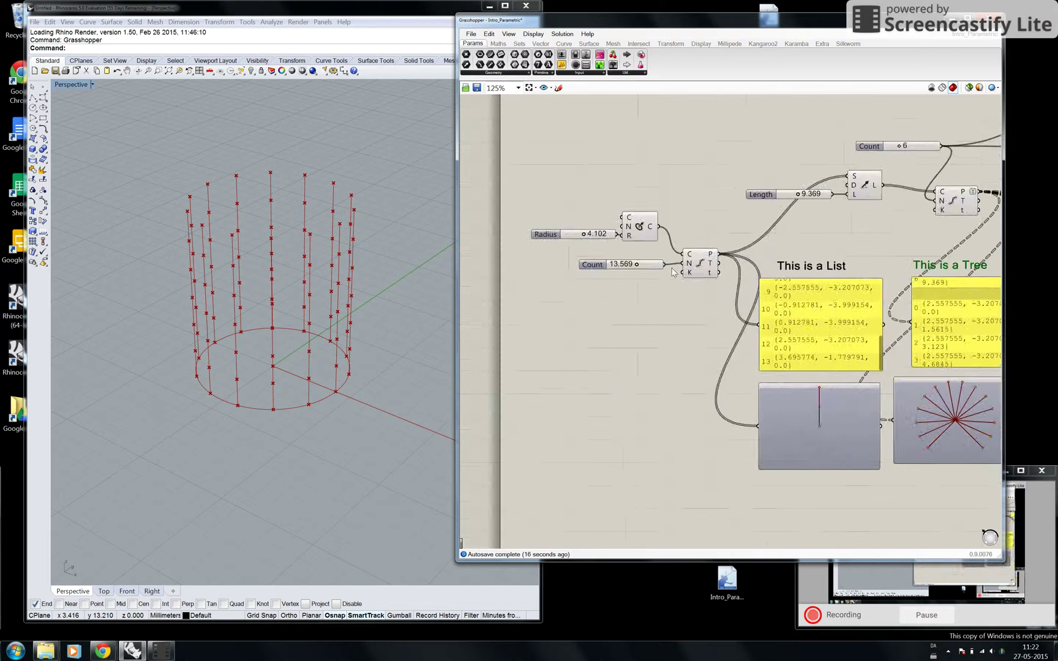
scroll(634, 271, "up", 2)
right_click_drag(850, 273, 593, 264)
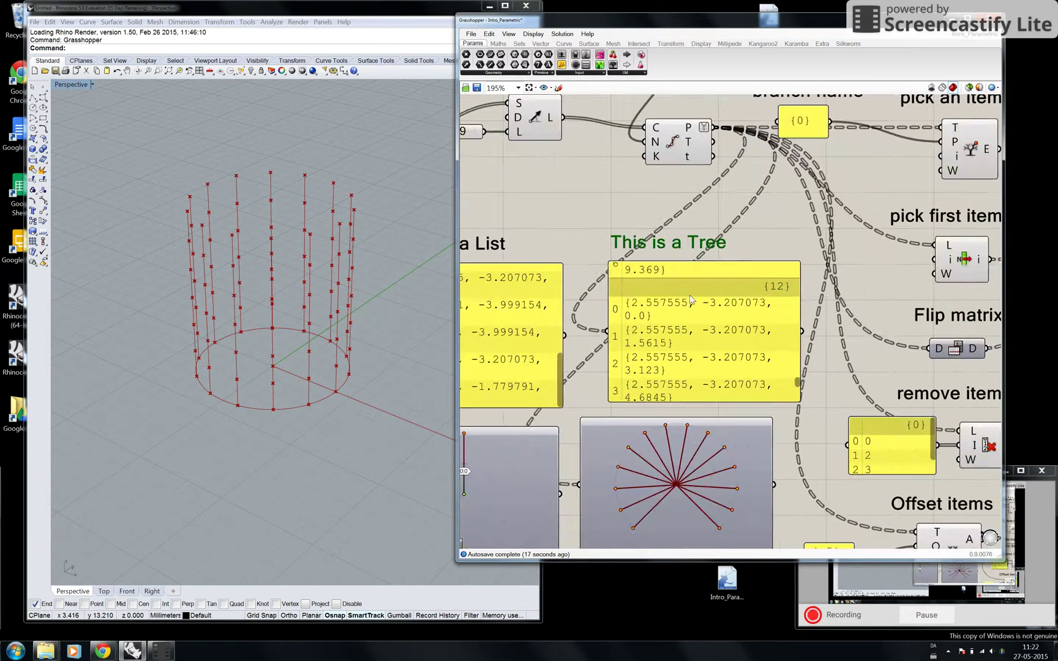
scroll(912, 281, "down", 2)
right_click_drag(912, 281, 631, 349)
right_click_drag(677, 224, 640, 253)
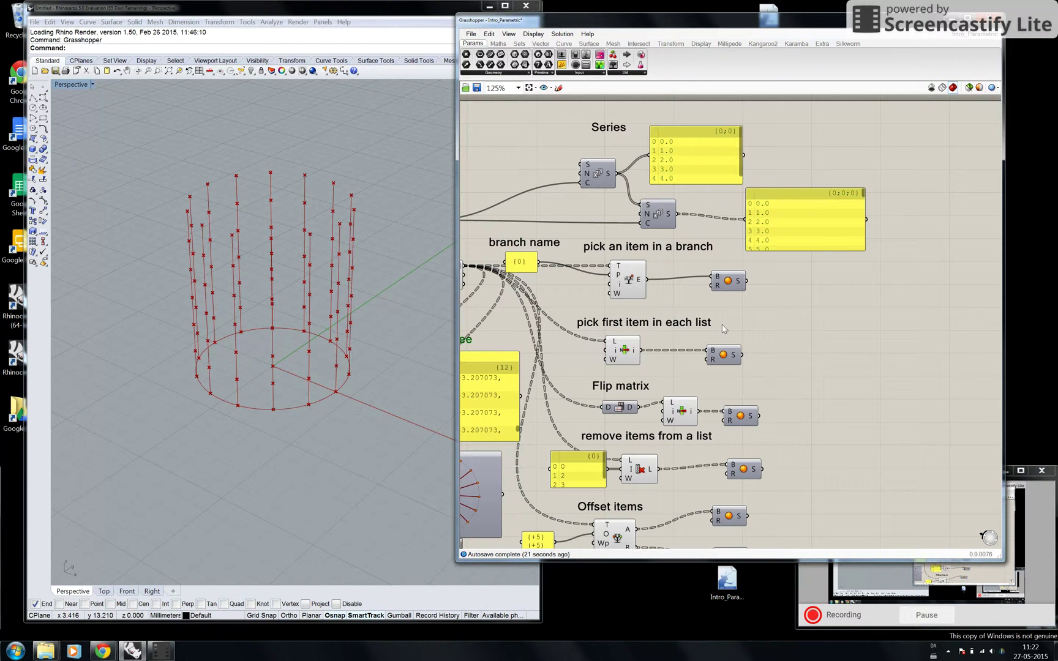
Nudge the {0} branch name panel and turn on the sphere preview for "pick an item in a branch".
left_click_drag(539, 265, 577, 279)
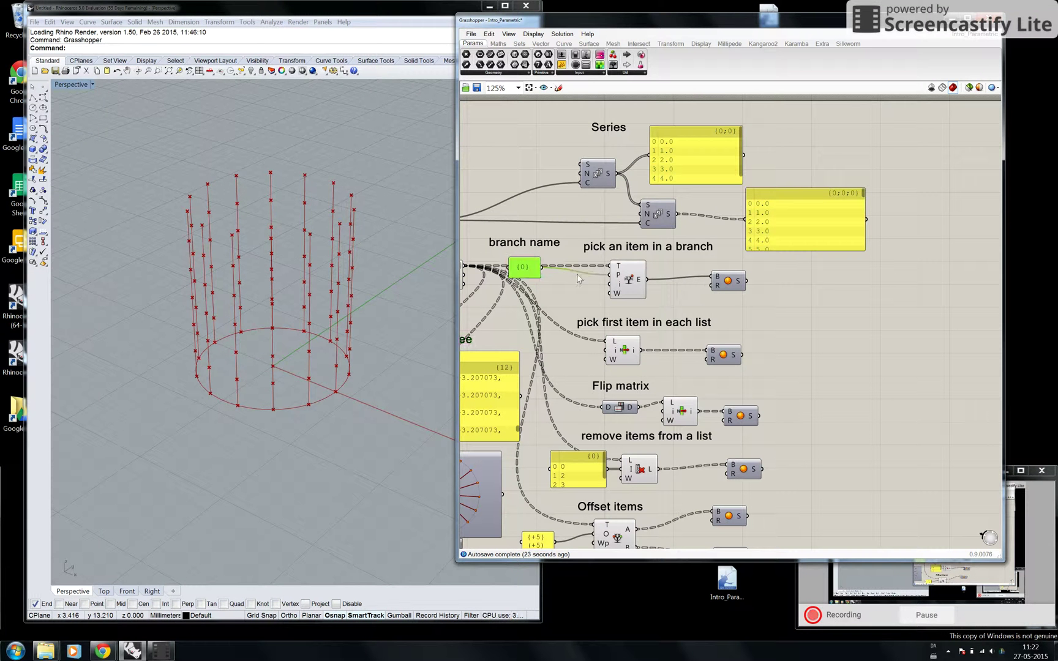
left_click(735, 291)
right_click(729, 282)
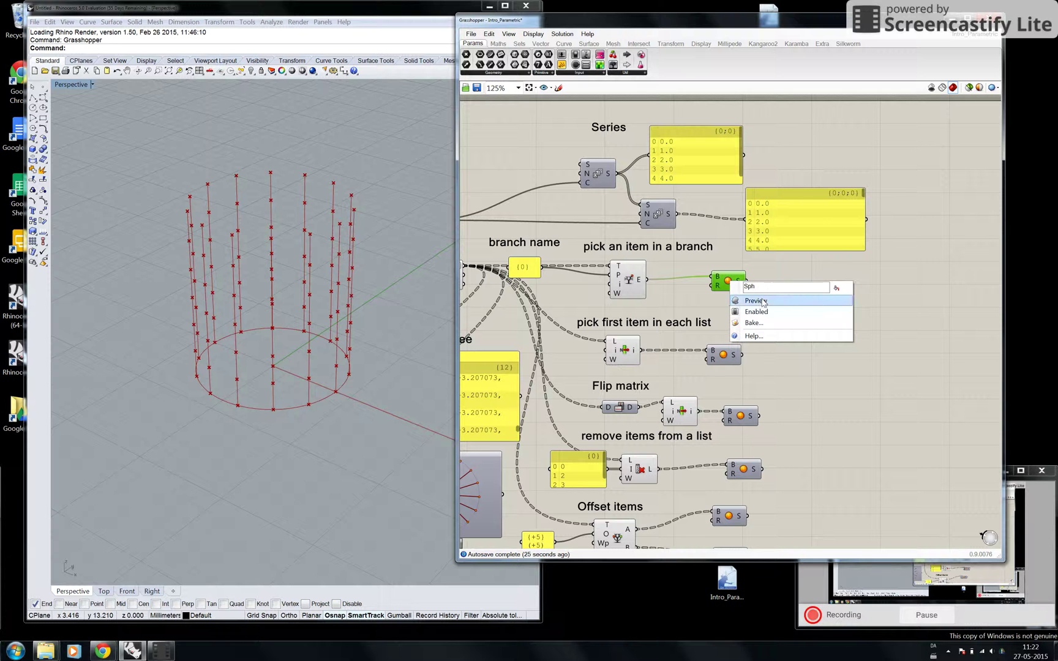
left_click(759, 300)
Duplicate the Count slider to drive the path and index inputs of the branch item picker, with Path 6 and Index 5.
right_click_drag(626, 288, 816, 294)
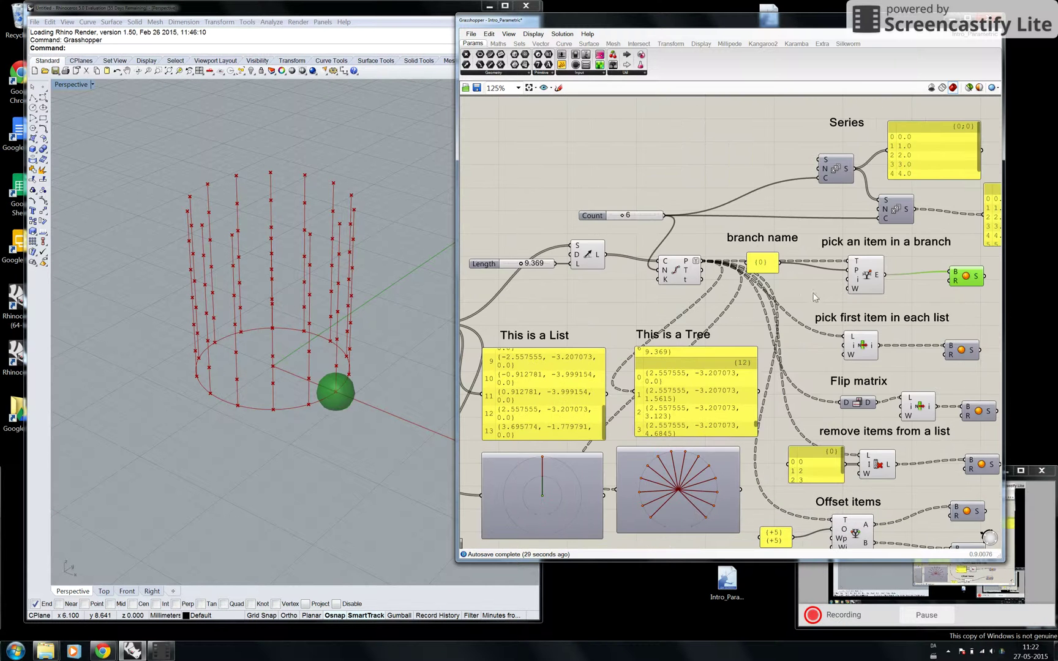
left_click(643, 216)
key("ctrl+c")
key("ctrl+v")
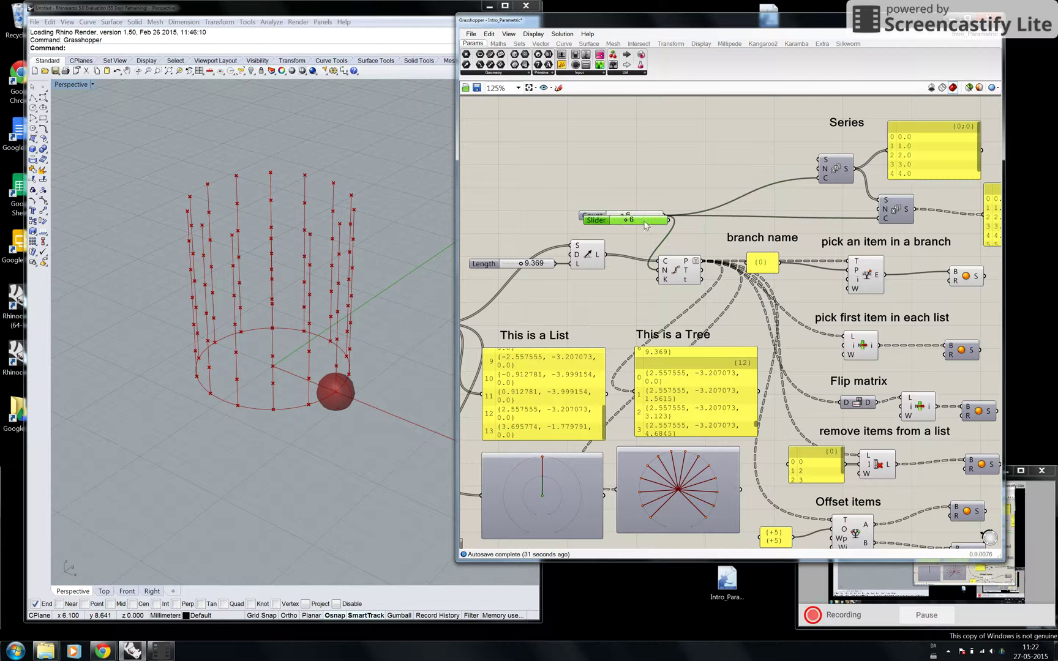
left_click_drag(644, 223, 849, 279)
left_click_drag(770, 297, 856, 270)
mouse_move(766, 280)
left_mouse_down()
mouse_move(745, 283)
mouse_move(764, 282)
mouse_move(766, 298)
left_mouse_up()
Connect the first Series panel to the branch item picker's path input in place of the slider and set Index to 11.
right_click_drag(949, 229, 877, 234)
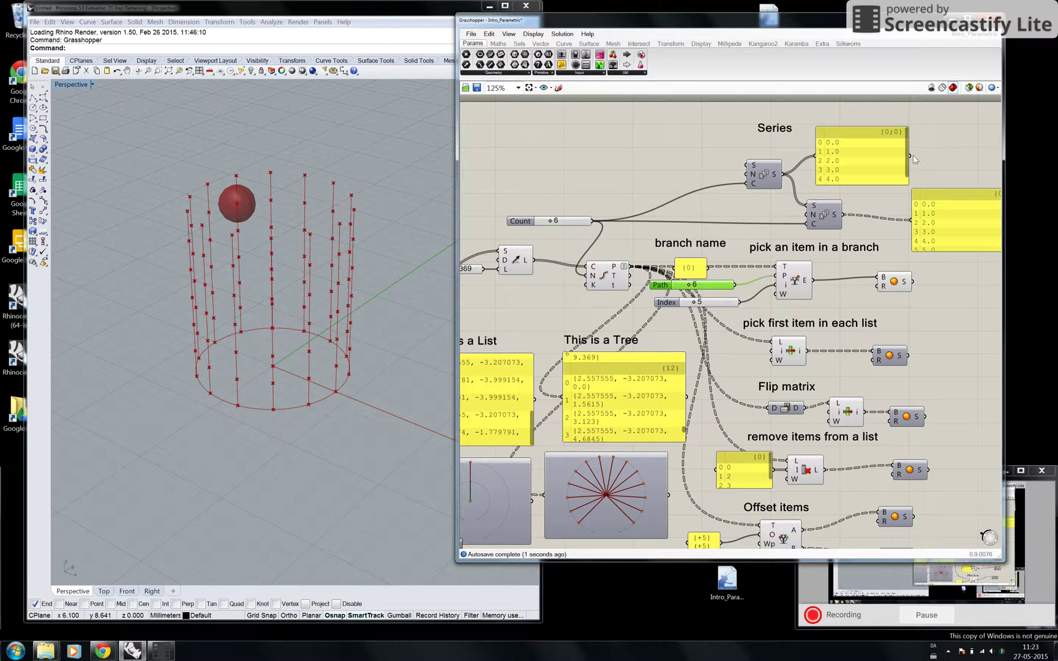
left_click_drag(911, 155, 776, 276)
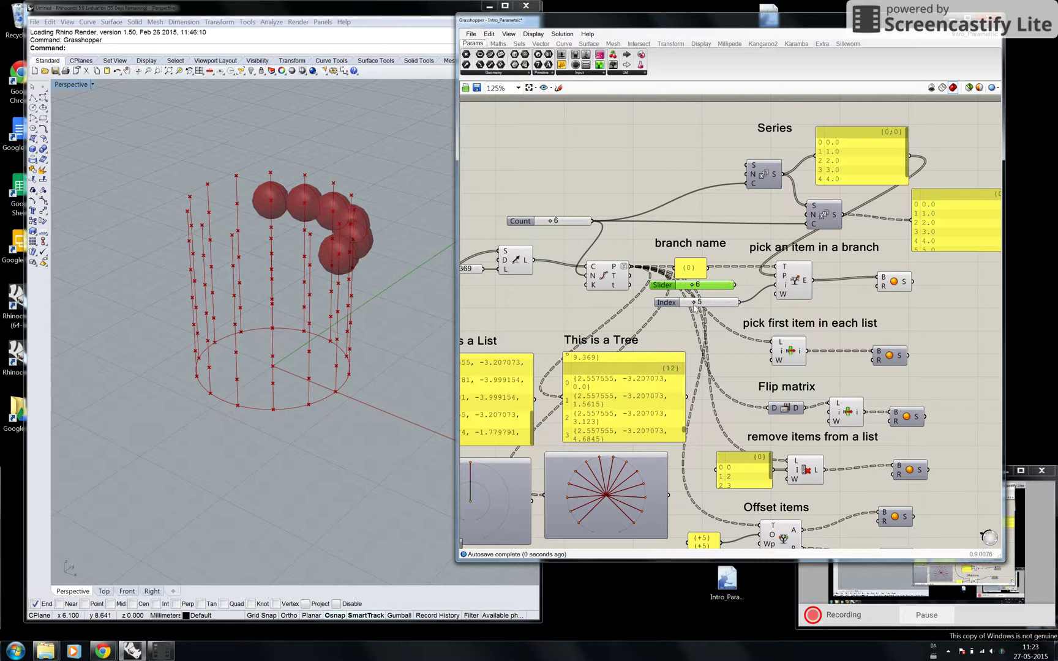
left_click_drag(695, 304, 705, 304)
Turn off the sphere preview for "pick an item in a branch".
right_click_drag(851, 380, 828, 352)
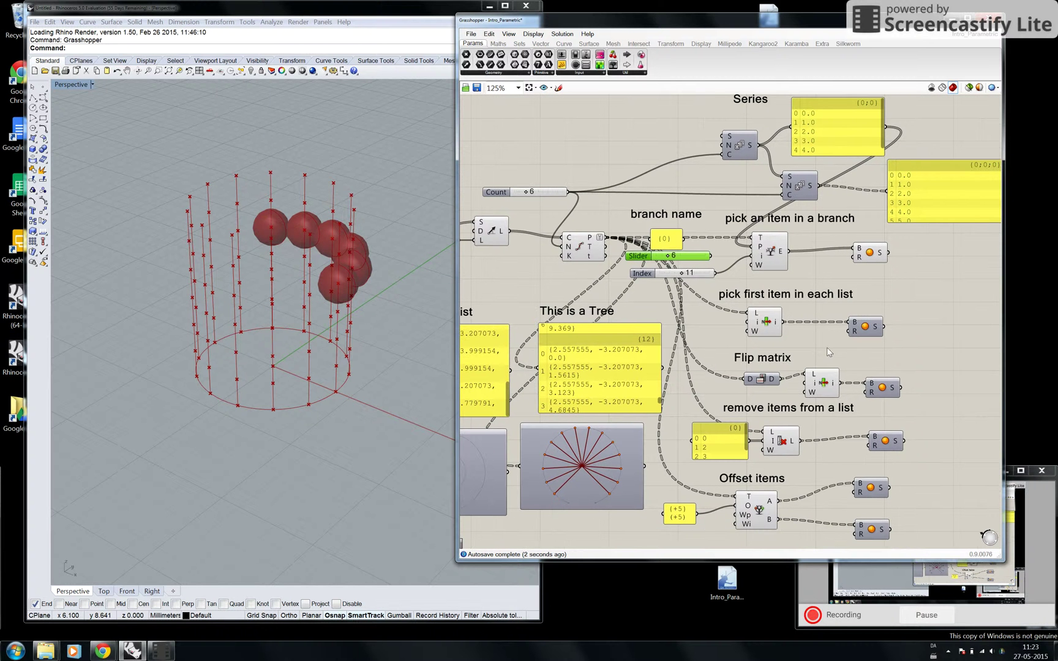
left_click(863, 255)
right_click(863, 251)
left_click(889, 269)
Turn on the sphere preview for "pick first item in each list".
right_click_drag(914, 303, 840, 282)
left_click(802, 305)
right_click(795, 304)
left_click(818, 323)
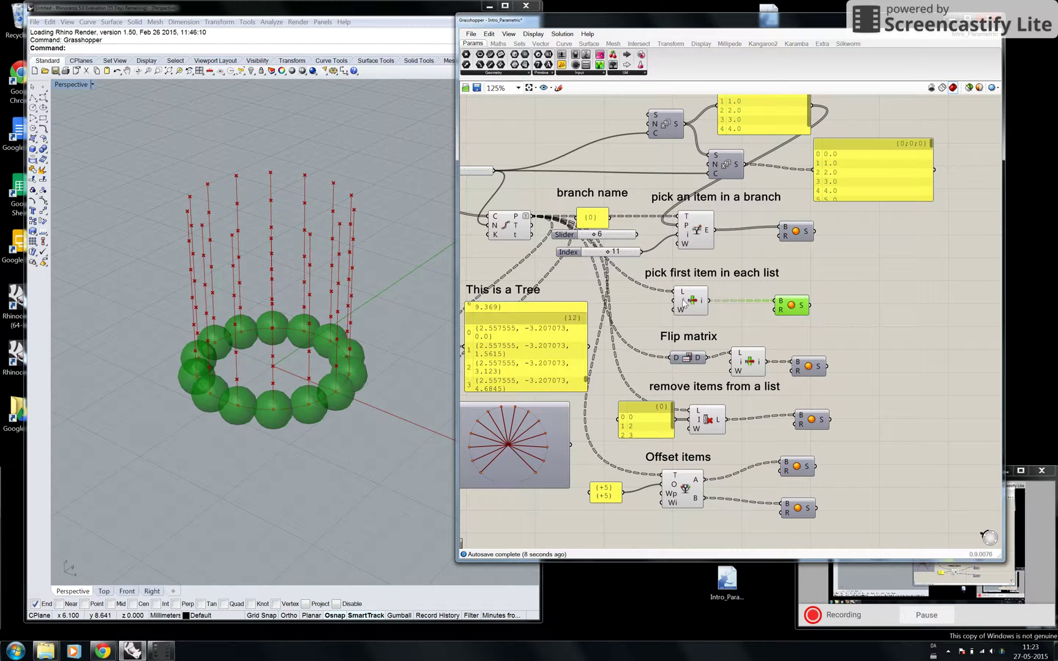
Connect the Index slider to the index input of the "pick first item in each list" component and set it to 13.
left_click_drag(641, 252, 675, 301)
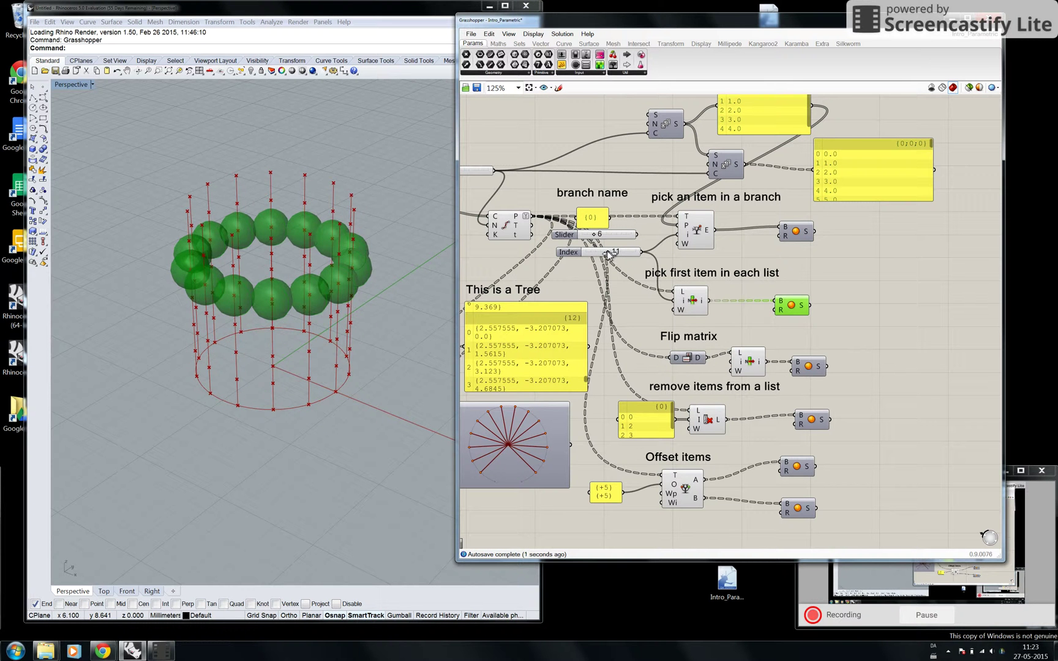
left_click_drag(608, 253, 609, 255)
Turn off the sphere preview for "pick first item in each list".
right_click_drag(751, 339, 747, 311)
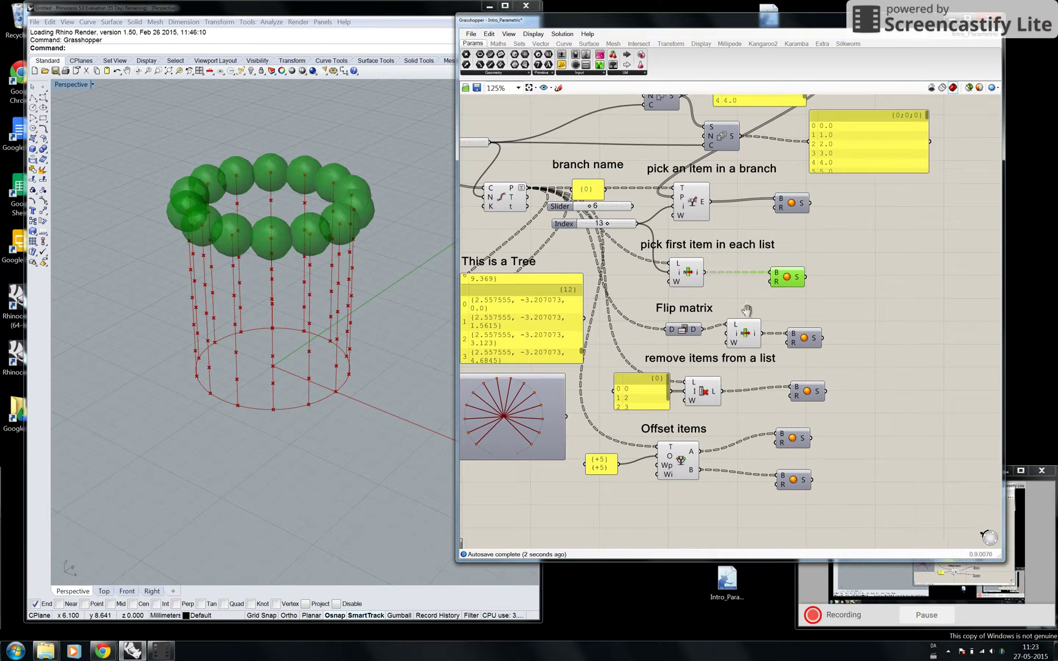
right_click(787, 279)
left_click(815, 292)
Connect the Index slider to the Flip matrix example's item picker and turn on its sphere preview.
left_click_drag(564, 223, 554, 247)
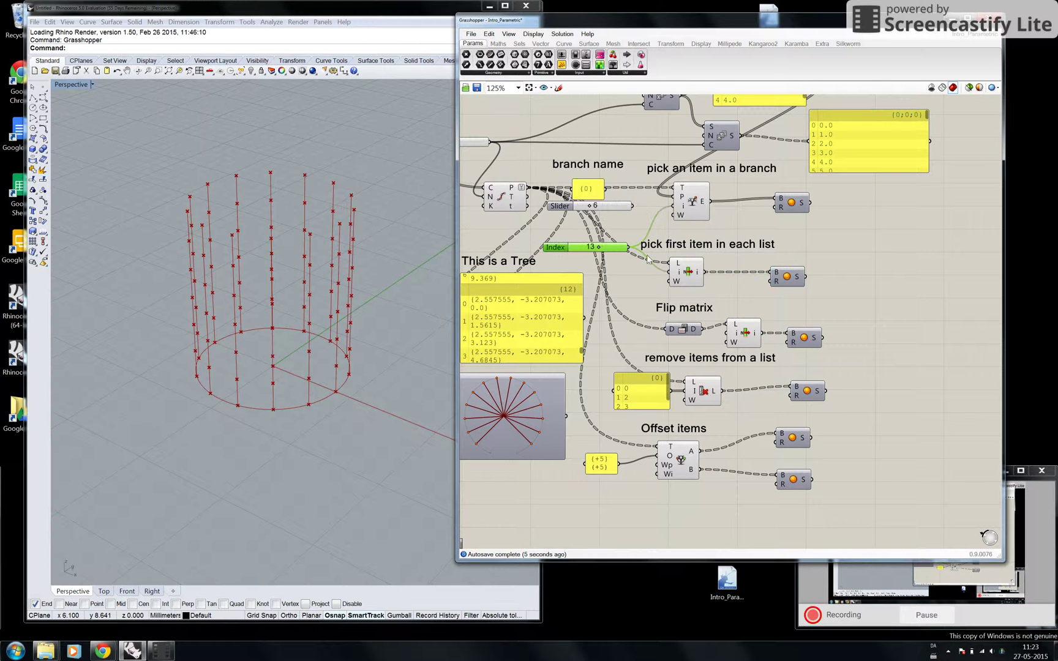
left_click_drag(648, 260, 727, 333)
right_click(802, 336)
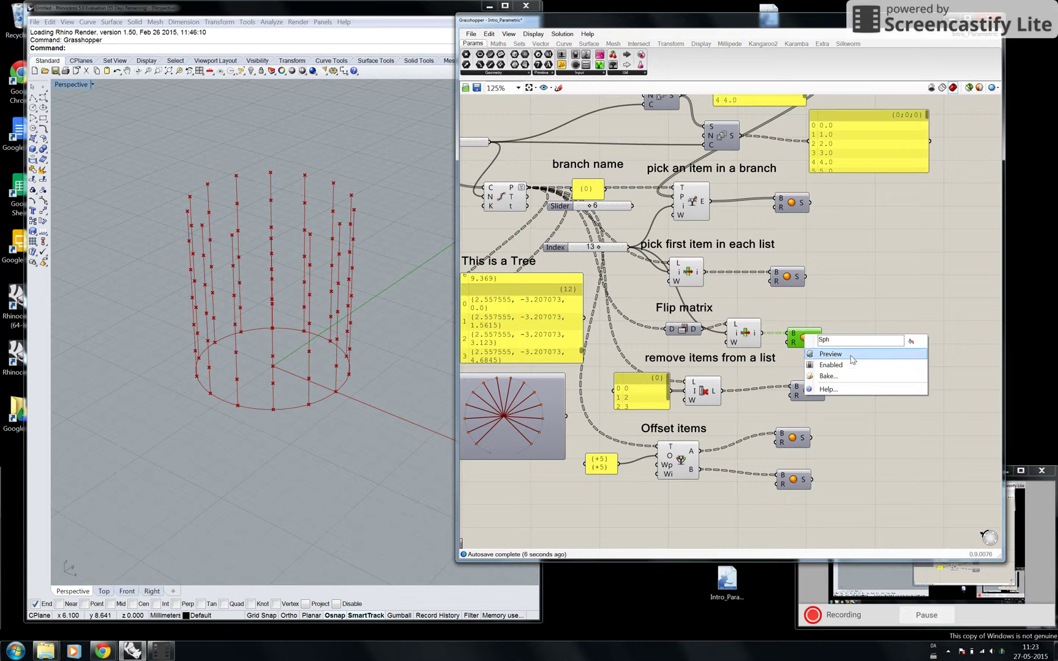
left_click(844, 355)
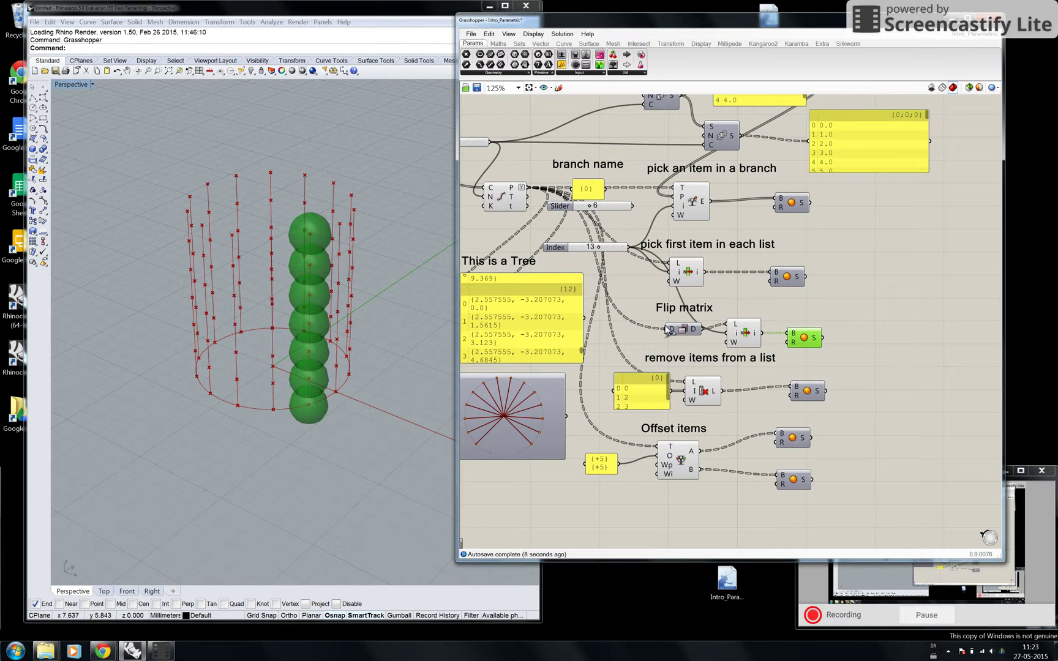
Reposition the Index slider slightly and set it to 7.
mouse_move(614, 250)
left_mouse_down()
mouse_move(623, 260)
mouse_move(628, 245)
left_mouse_up()
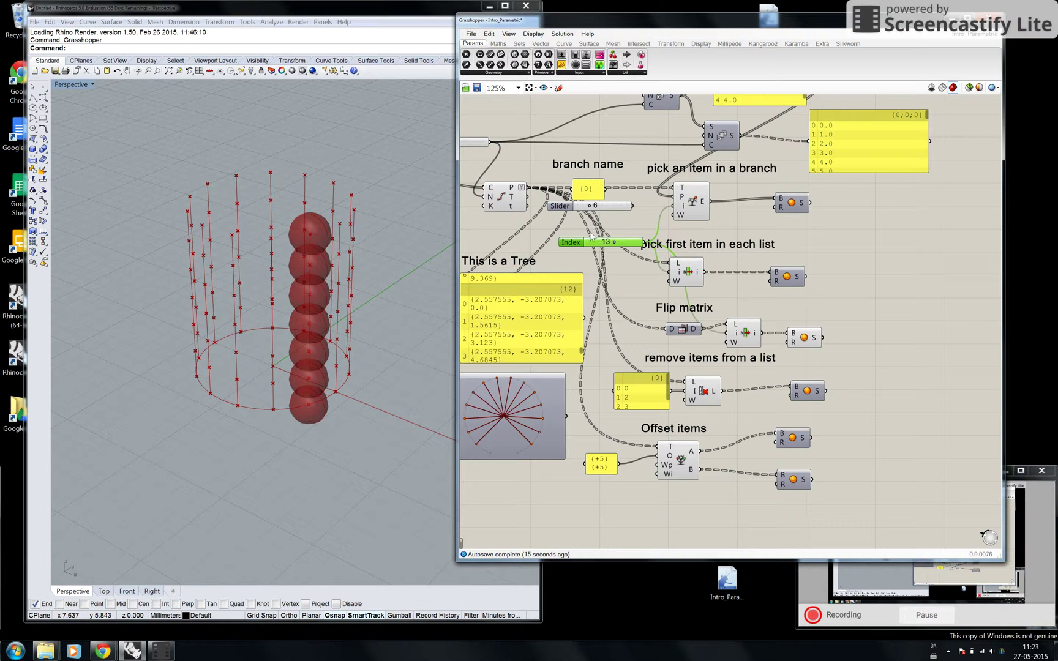
left_click_drag(615, 244, 601, 242)
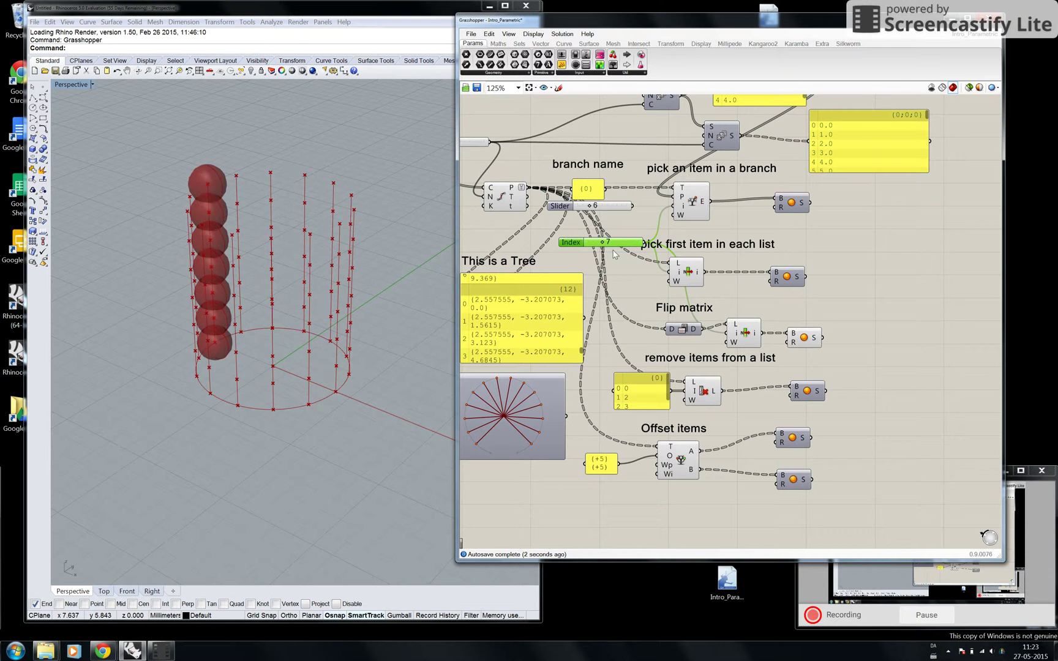
Turn off the sphere preview for the Flip matrix example.
right_click_drag(744, 366, 738, 338)
left_click(794, 311)
right_click(796, 314)
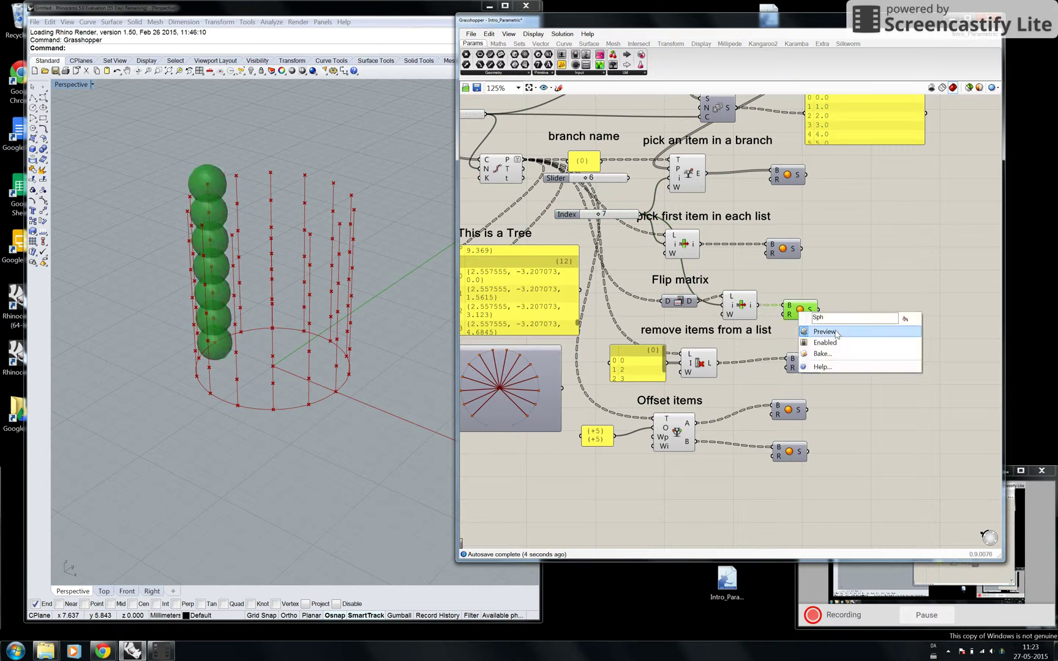
left_click(826, 329)
Show the sphere preview for "remove items from a list", inspect it alongside the index panel, and hide it again.
left_click(802, 363)
right_click(805, 363)
left_click(830, 383)
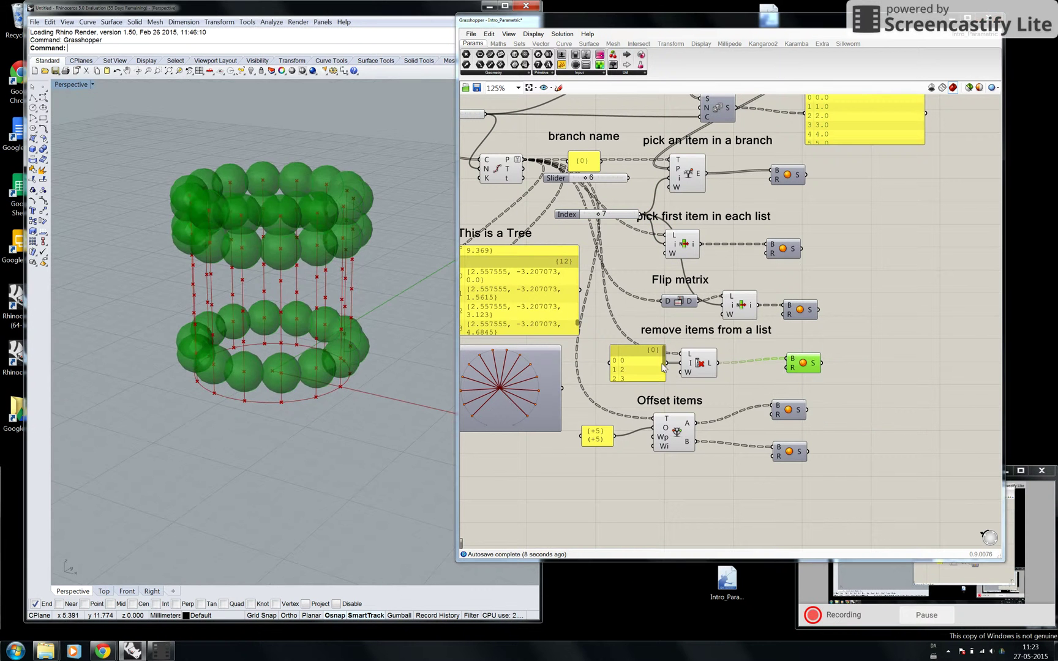
left_click_drag(662, 364, 667, 376)
right_click_drag(344, 393, 721, 413)
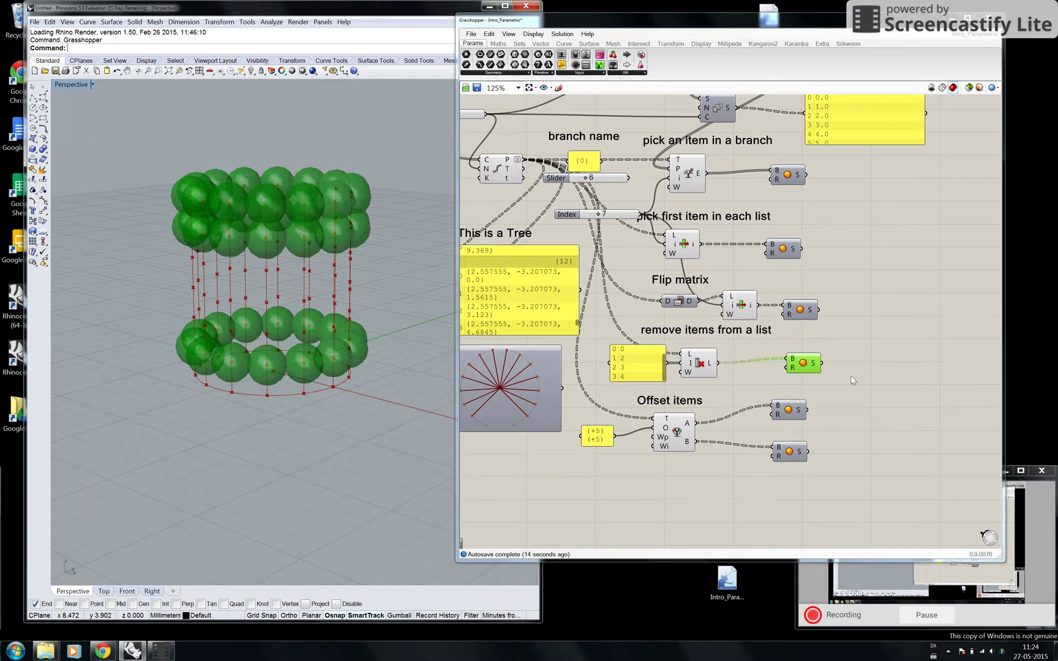
right_click(802, 370)
left_click(823, 386)
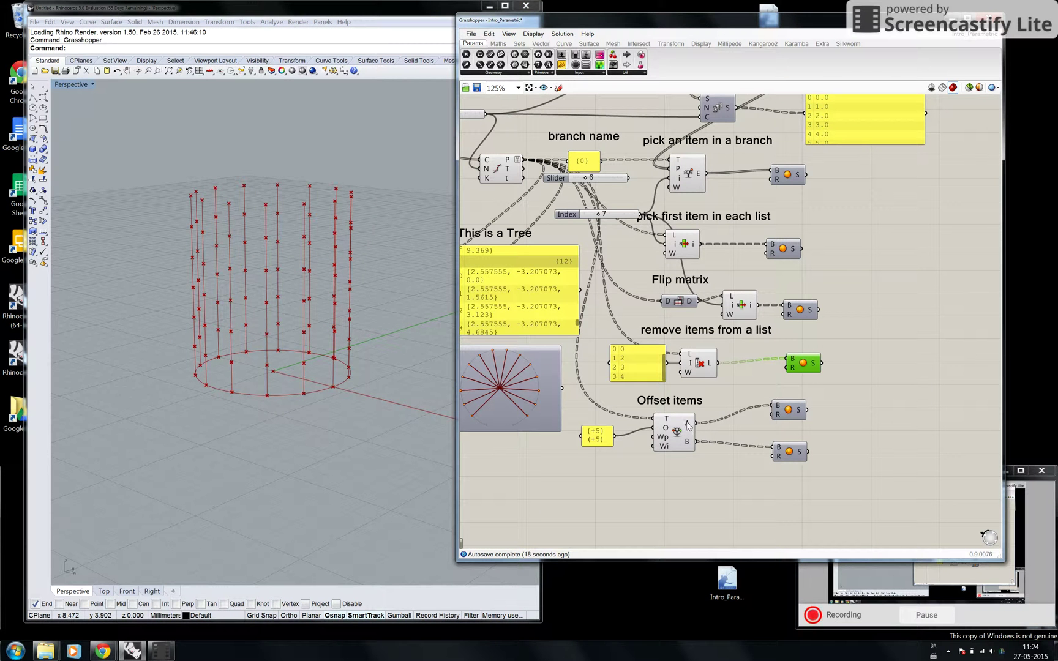
Turn on the sphere previews for both the A and B outputs of the Offset items example.
right_click(786, 419)
left_click(808, 431)
right_click_drag(380, 391, 334, 378)
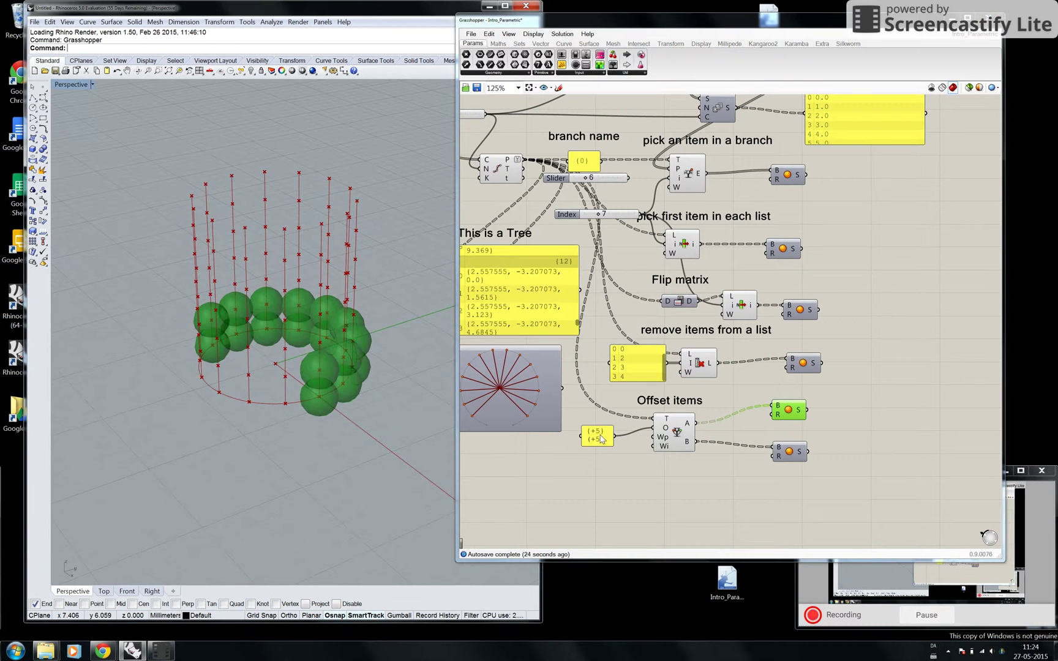
left_click(790, 453)
right_click(791, 454)
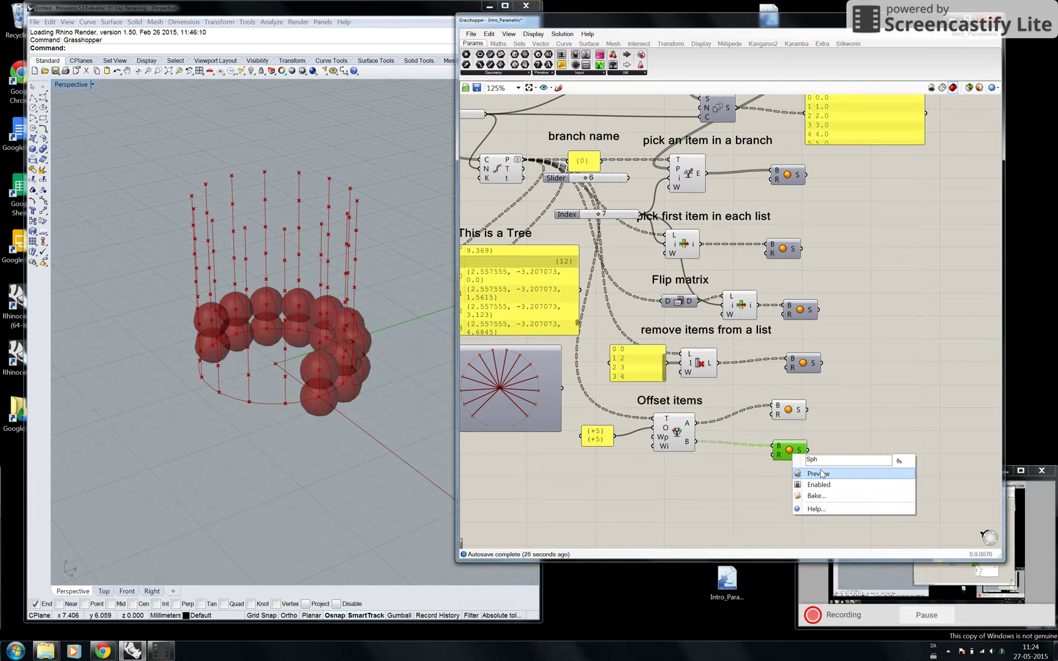
left_click(812, 466)
mouse_move(348, 325)
right_mouse_down()
mouse_move(277, 326)
mouse_move(346, 338)
right_mouse_up()
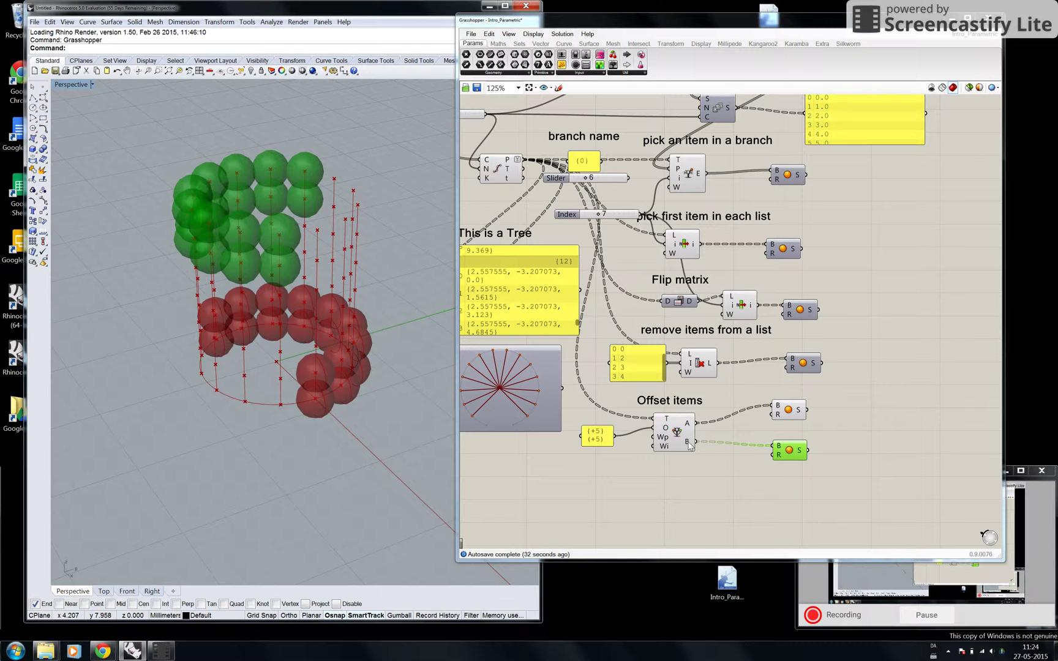
Look through the tree and list components available in the Sets category, leaving no component selected.
right_click_drag(712, 392, 757, 415)
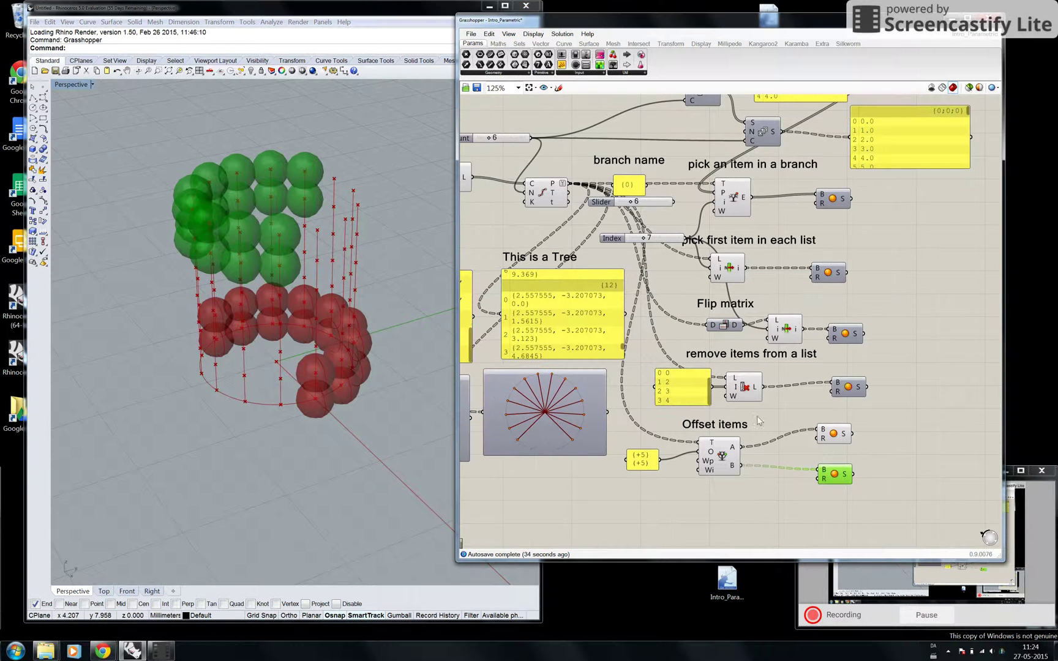
right_click_drag(848, 362, 784, 348)
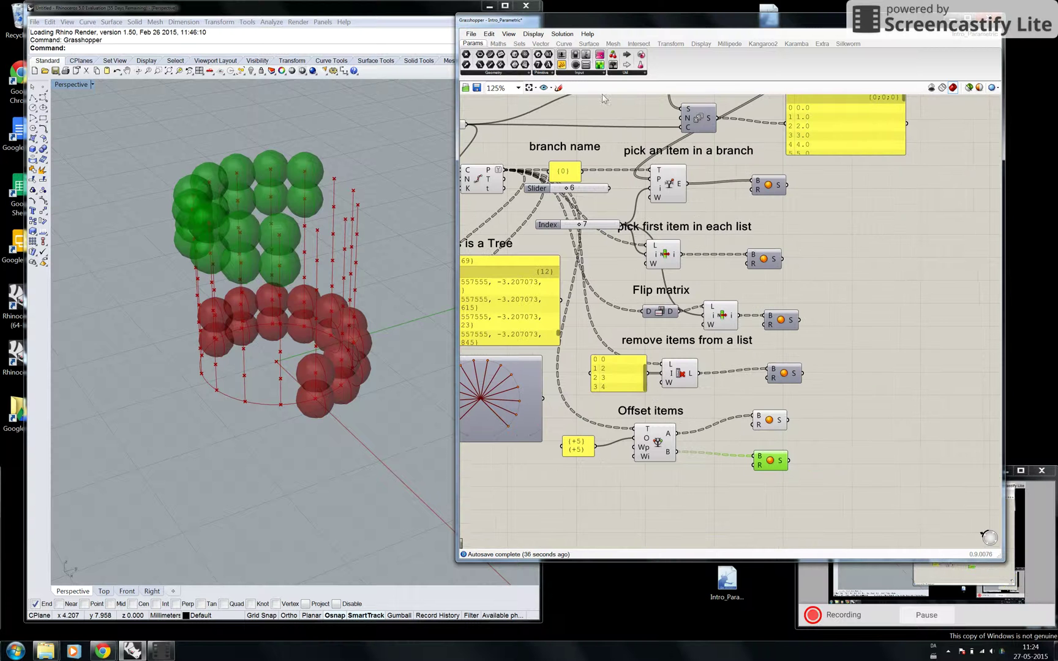
left_click(519, 44)
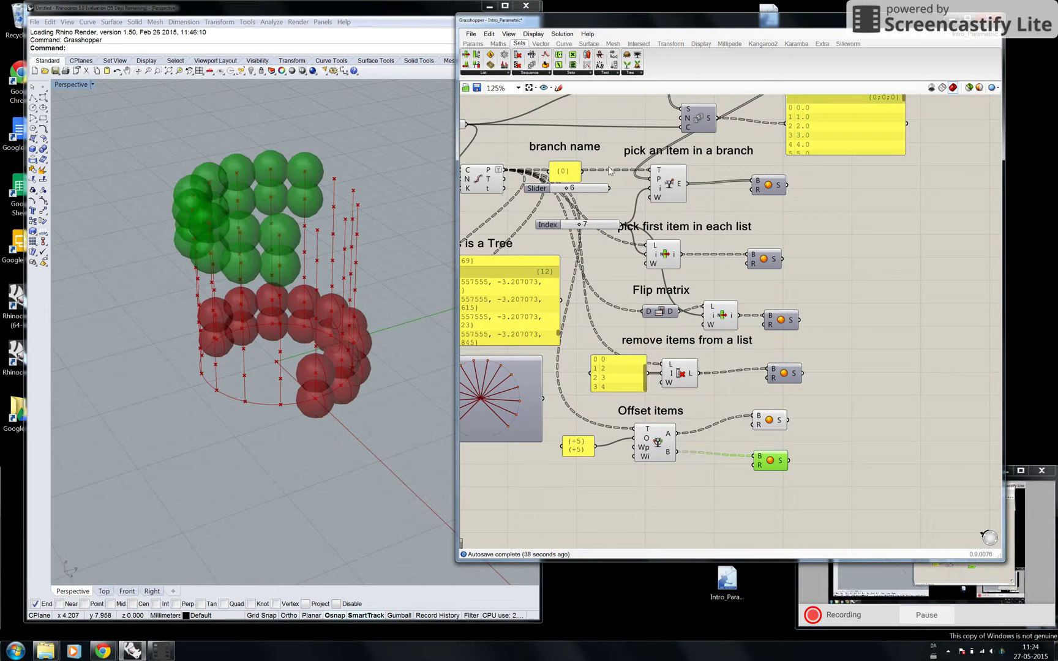
left_click(628, 73)
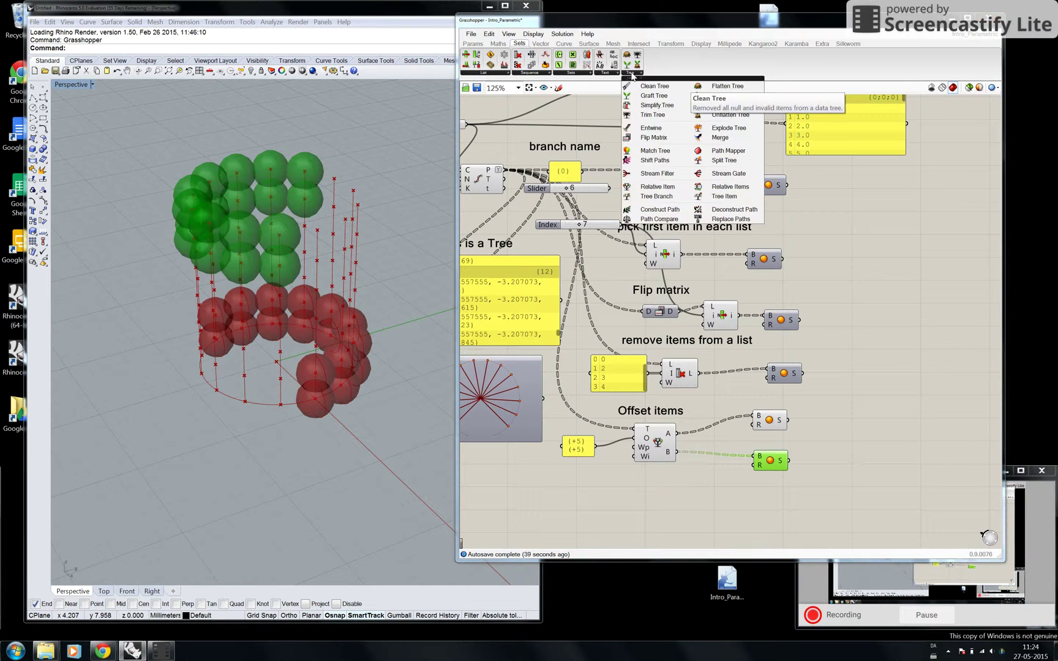
left_click(497, 72)
left_click(884, 347)
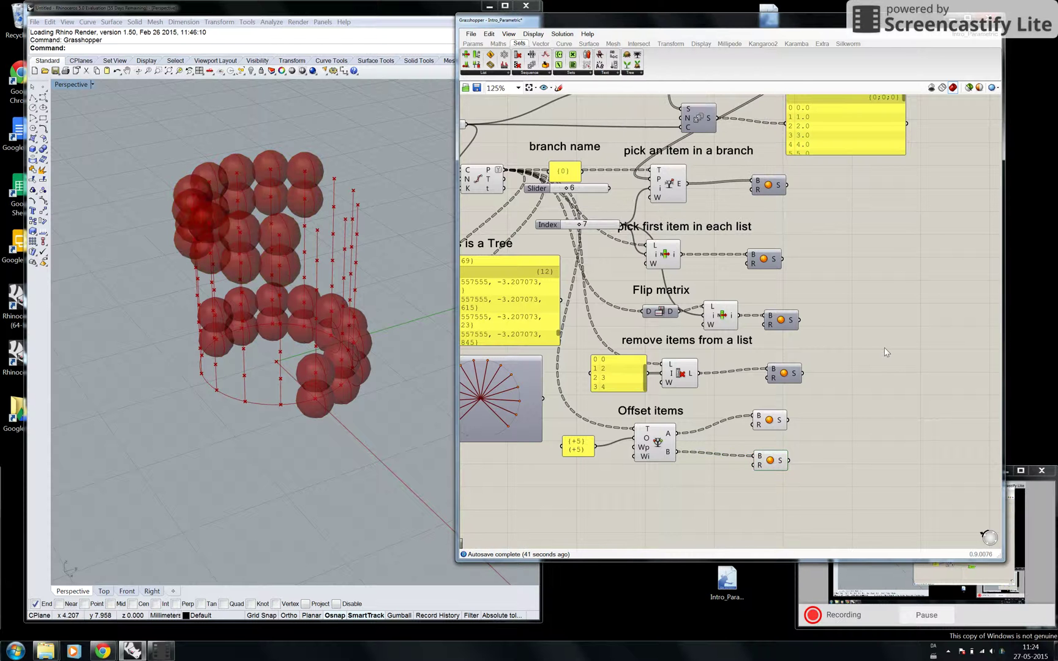
right_click_drag(593, 341, 706, 350)
scroll(707, 353, "down", 3)
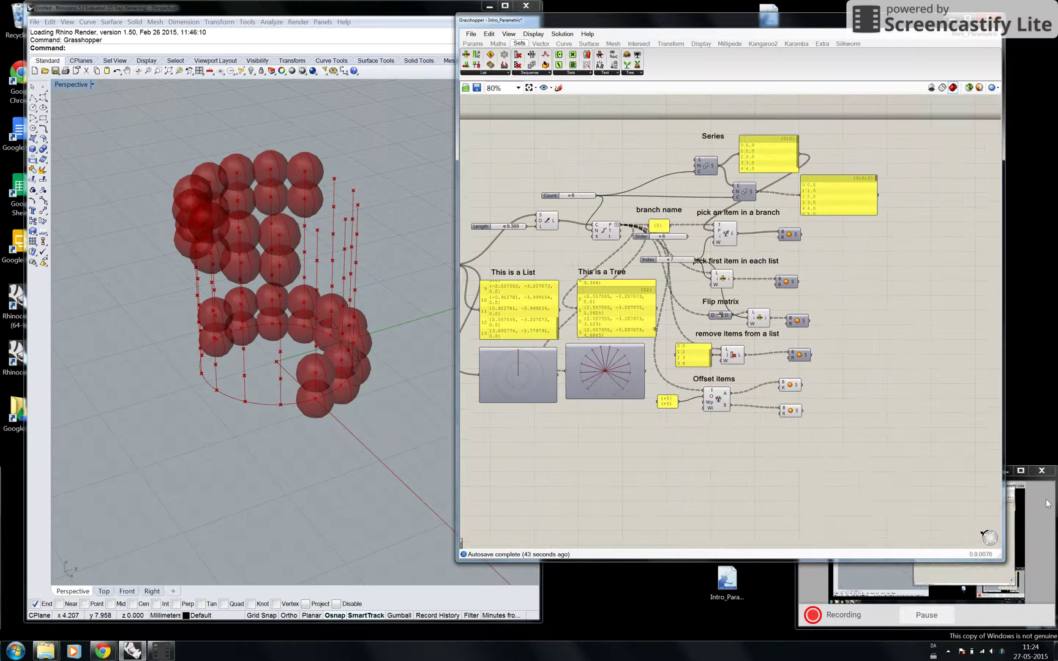
left_click(1034, 493)
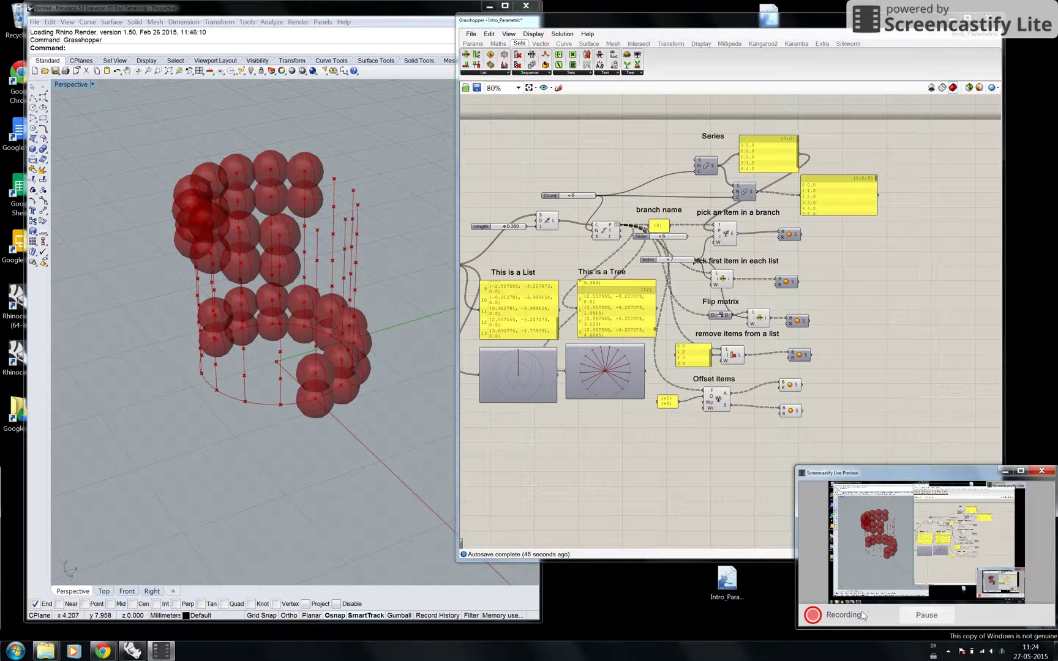